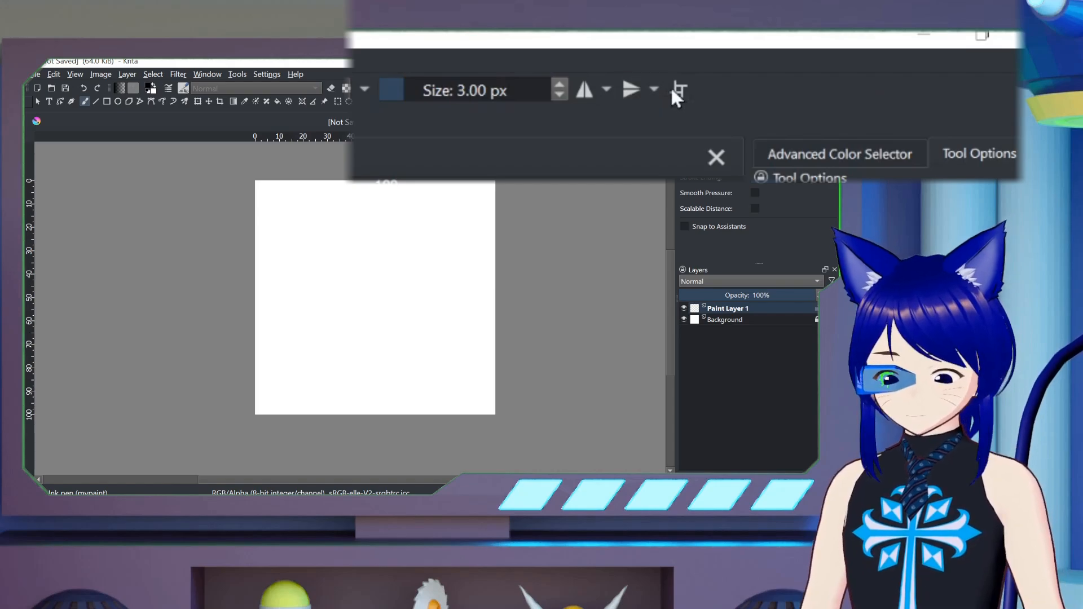
Turn on wrap-around mode and fill the whole canvas on Paint Layer 1 with light grey #f2f2f2.
left_click(641, 88)
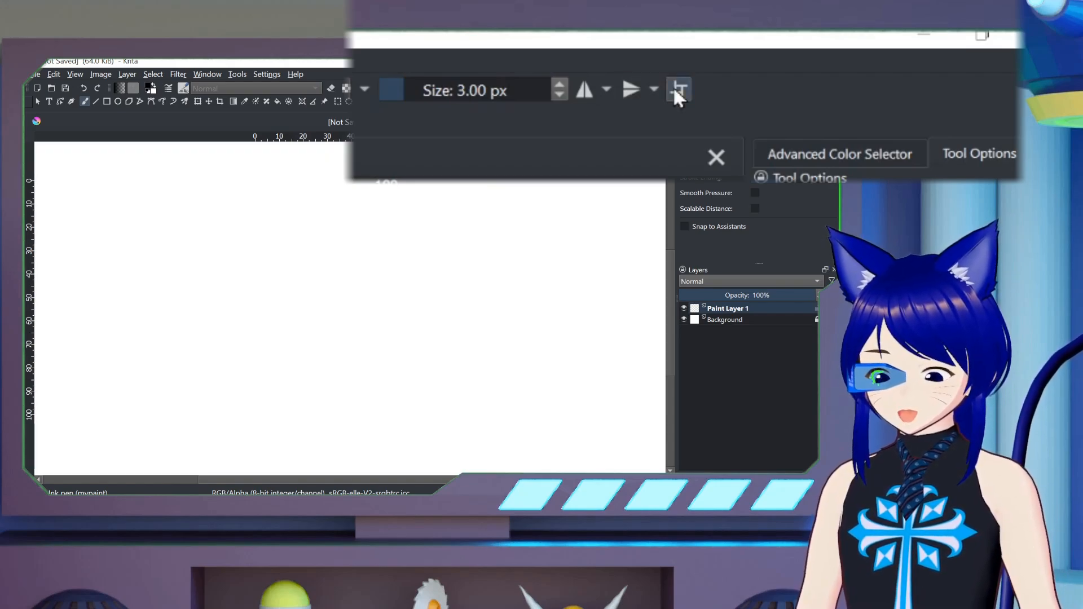
left_click(151, 88)
left_click(345, 219)
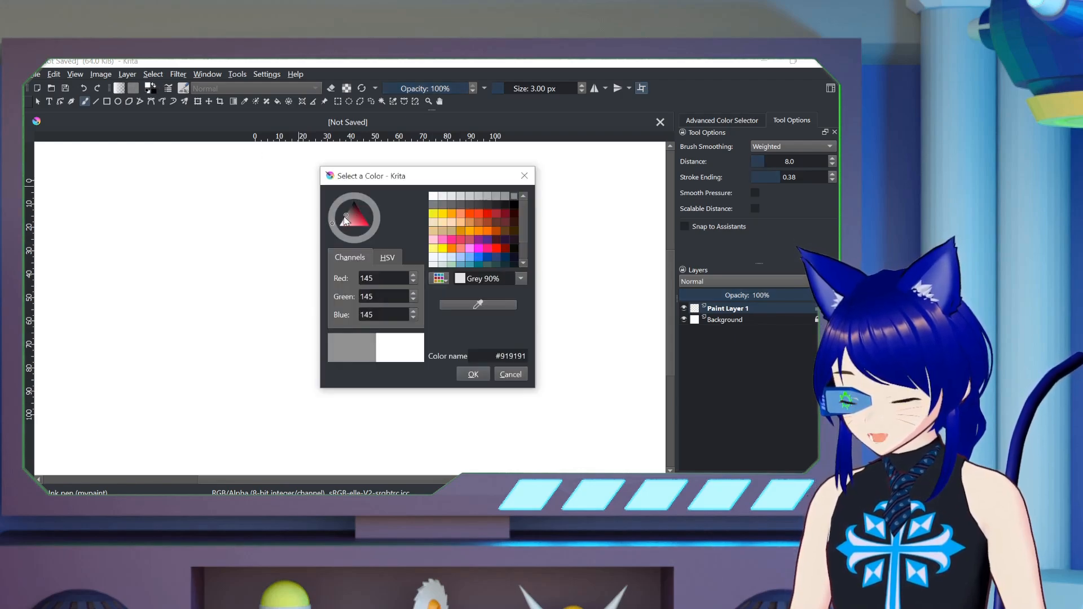
left_click_drag(345, 220, 357, 203)
left_click(443, 196)
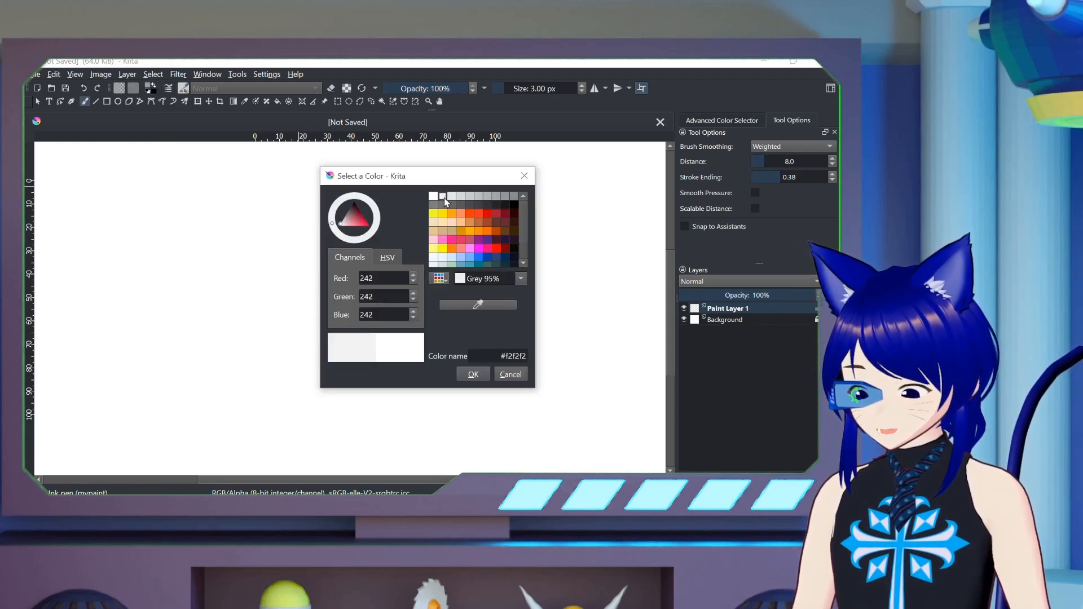
left_click(474, 374)
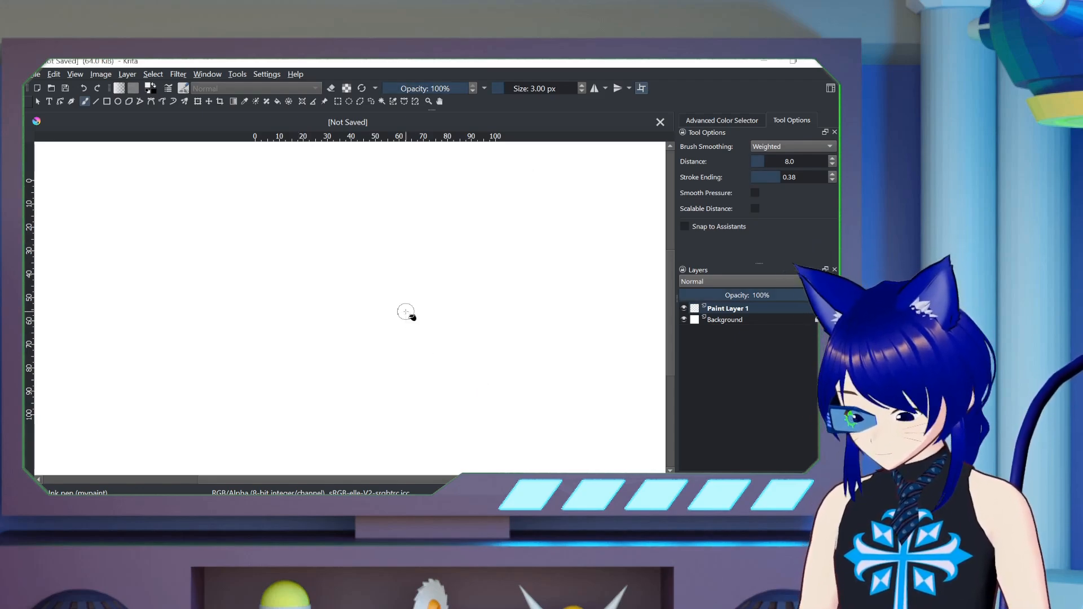
key("f")
left_click(390, 293)
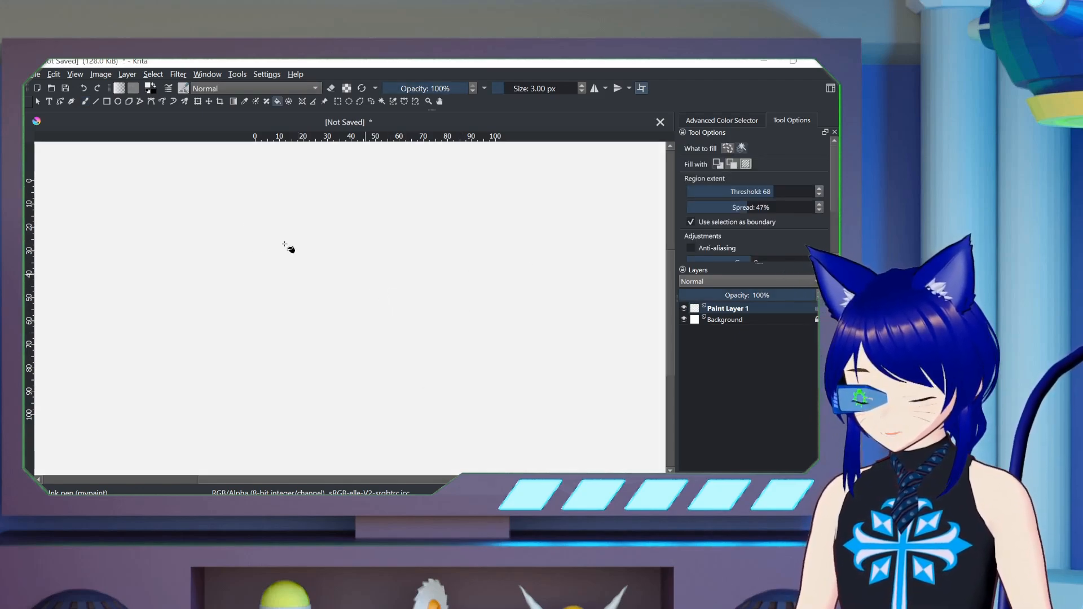
Select the whole canvas to outline the tile's boundary, switching wrap-around mode off and back on to compare.
left_click(381, 103)
key("ctrl+a")
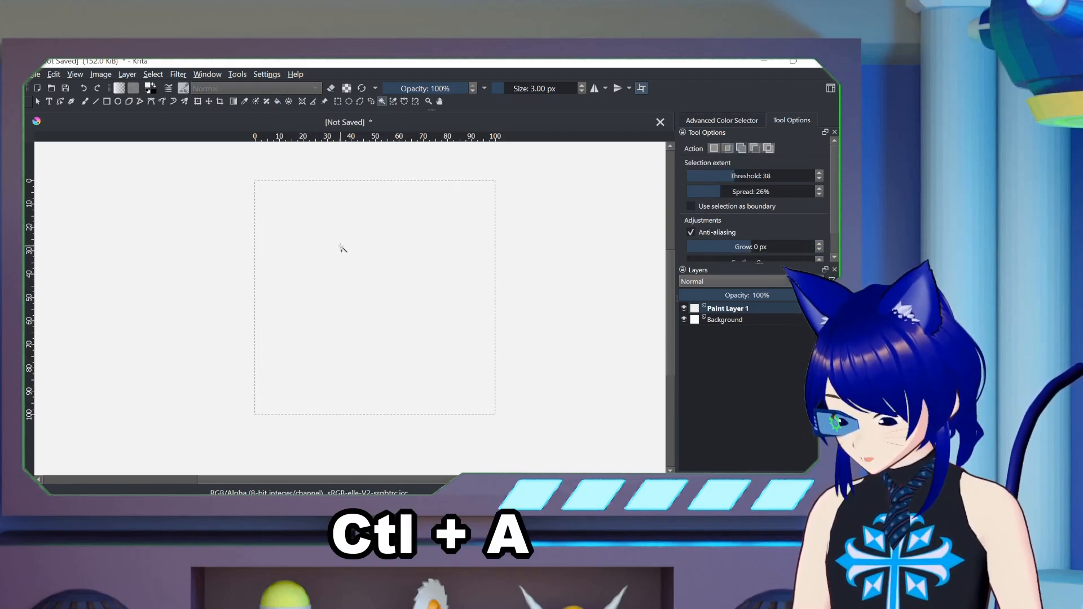
key("ctrl+shift+a")
key("ctrl+a")
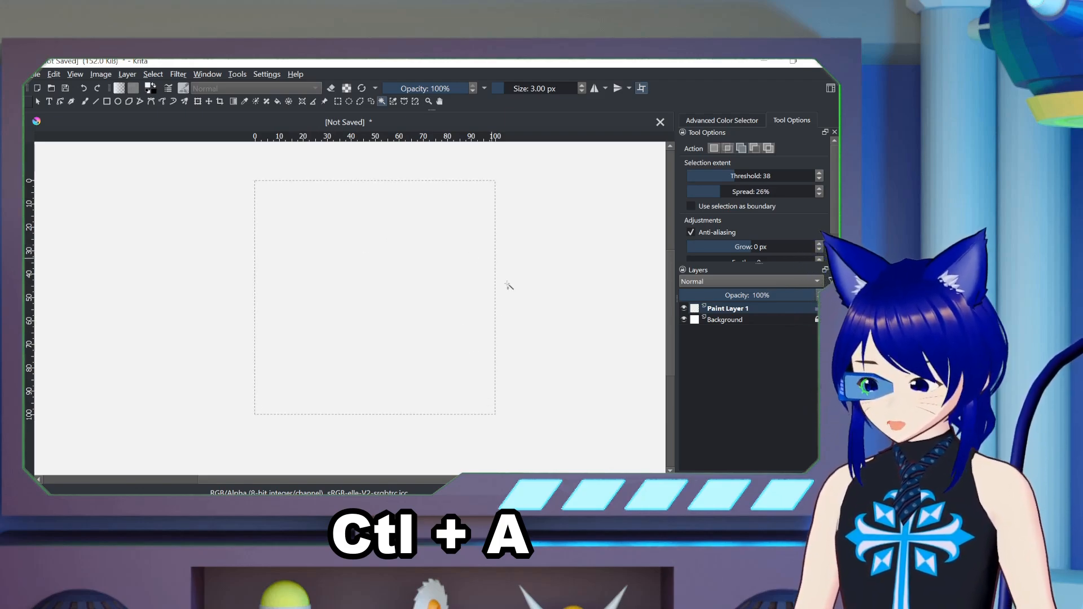
left_click(641, 88)
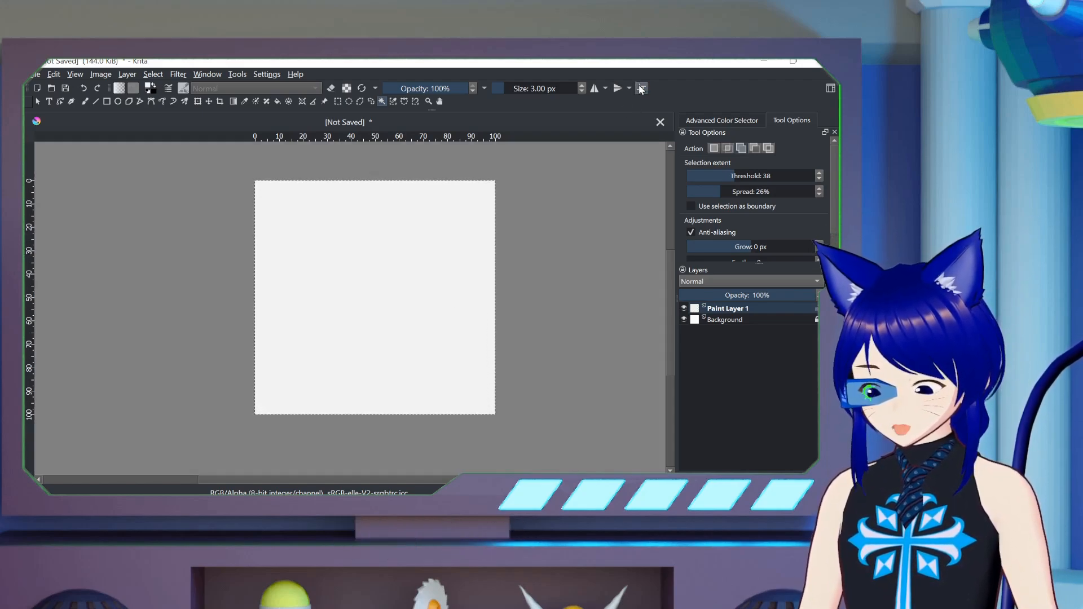
left_click(641, 88)
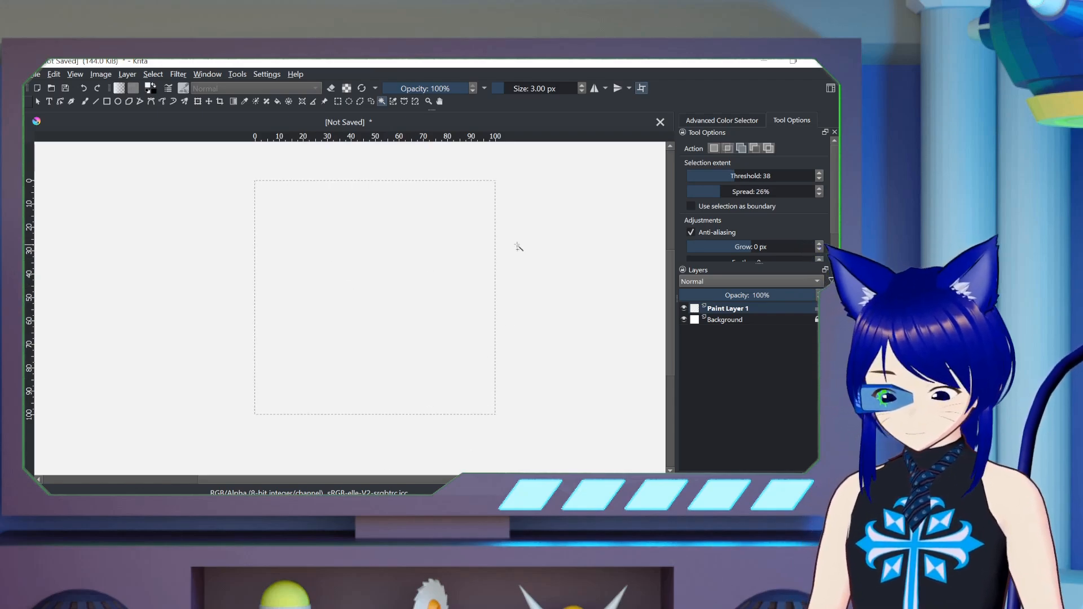
Place a vertical and a horizontal guide through the canvas centre at 50 on each ruler, using the mirror axes as temporary references.
left_click(594, 89)
left_click(617, 89)
left_click_drag(27, 219, 376, 224)
left_click_drag(391, 134, 397, 304)
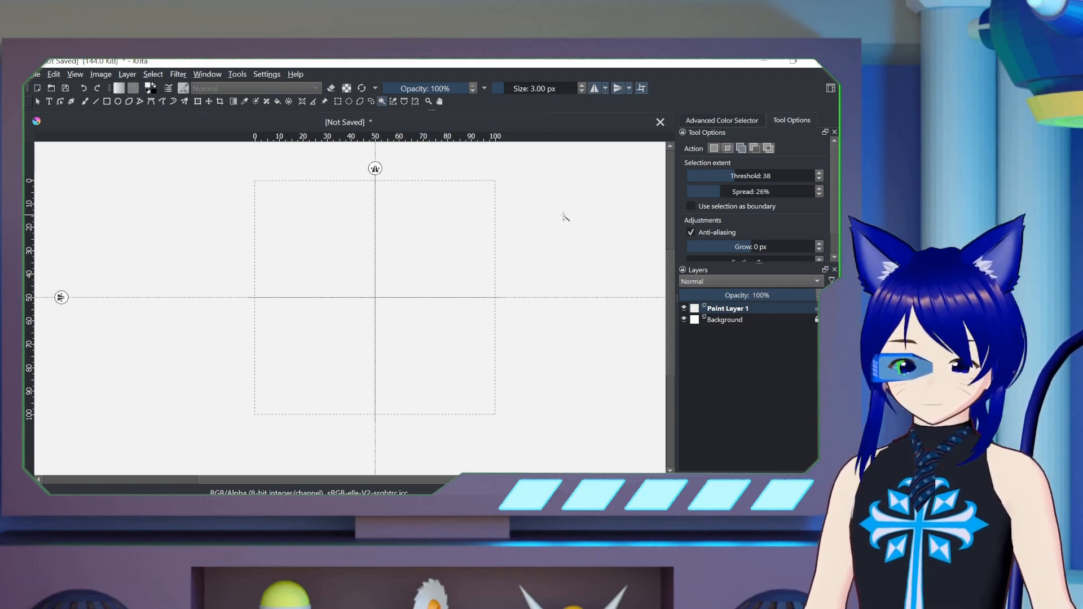
left_click(594, 89)
left_click(616, 89)
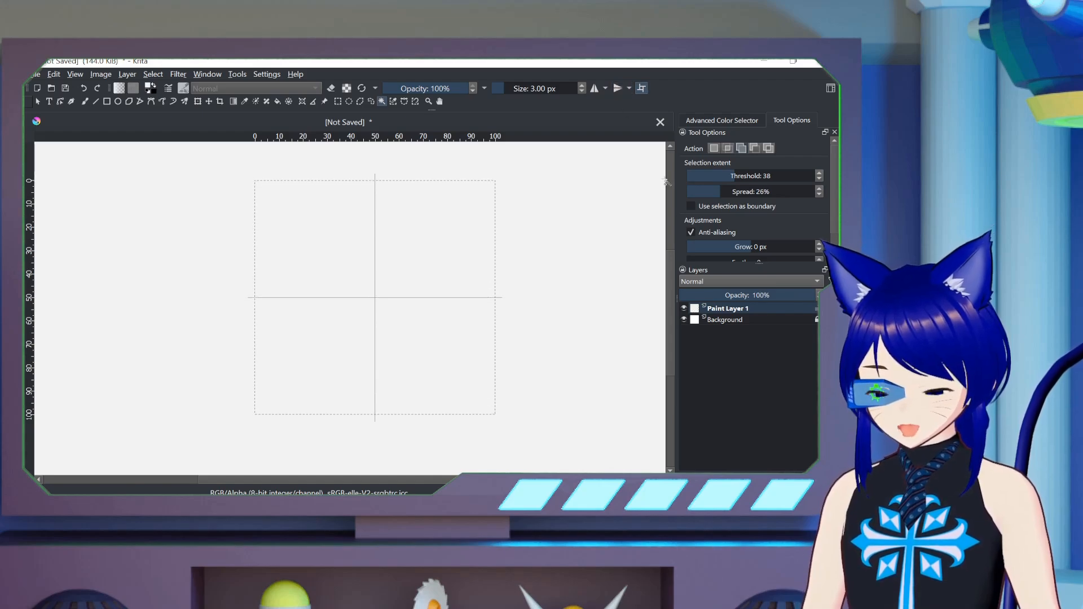
On a new paint layer, outline black bricks with the freehand brush: one wrapping across the lower half's side edges and one in the upper half.
key("Insert")
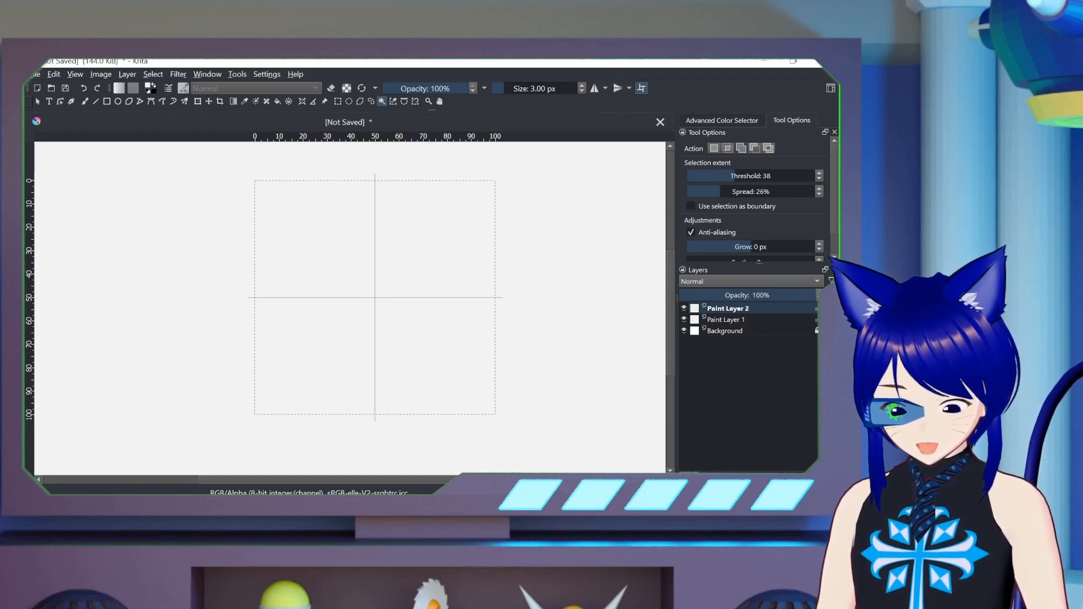
left_click(154, 84)
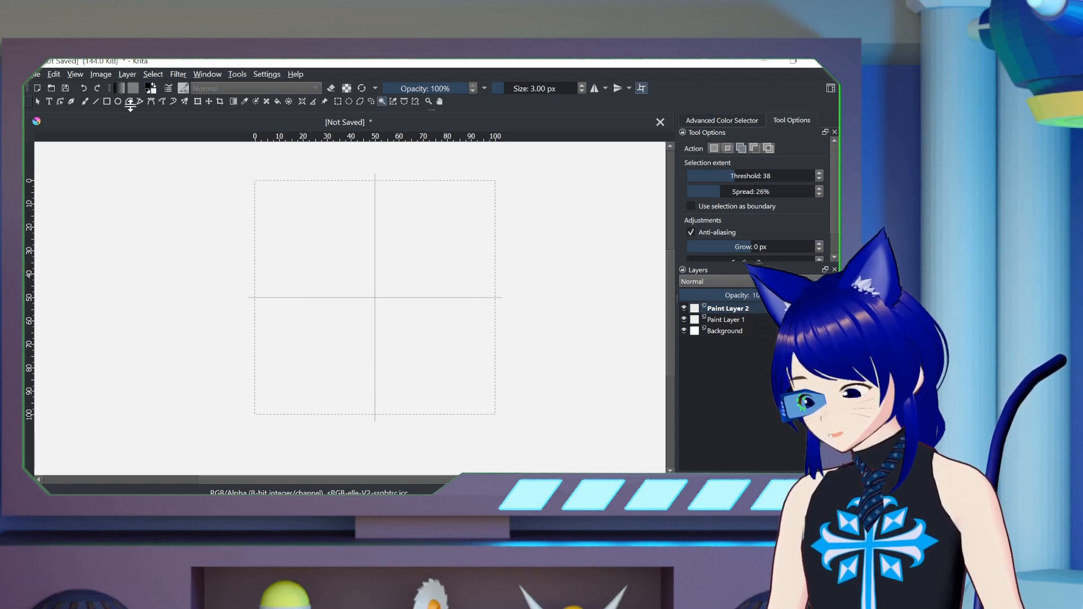
left_click(85, 101)
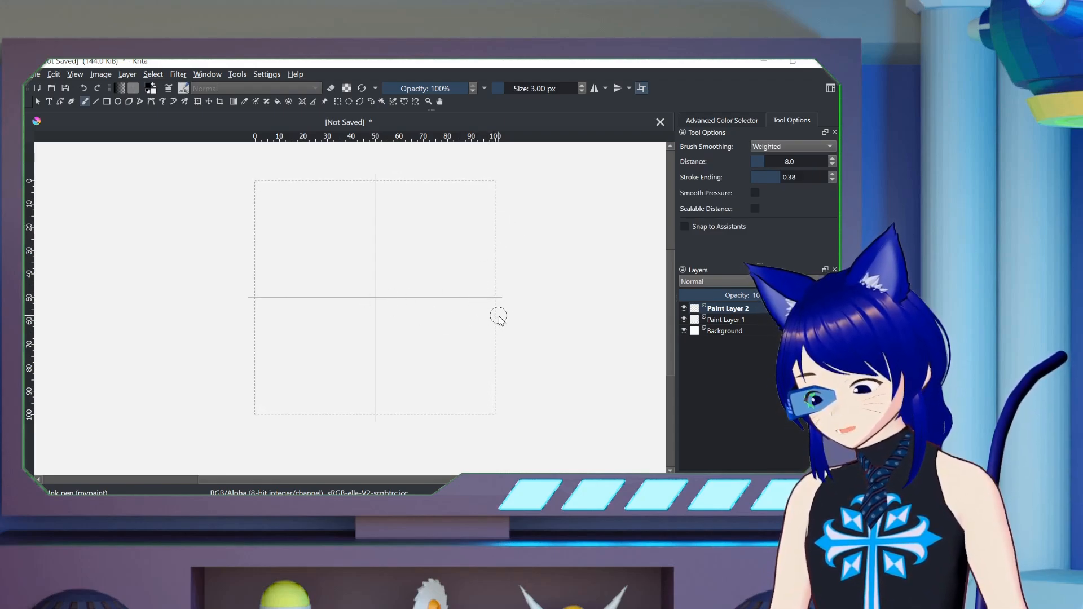
mouse_move(480, 317)
left_mouse_down()
mouse_move(400, 323)
mouse_move(391, 386)
mouse_move(403, 405)
mouse_move(498, 402)
left_mouse_up()
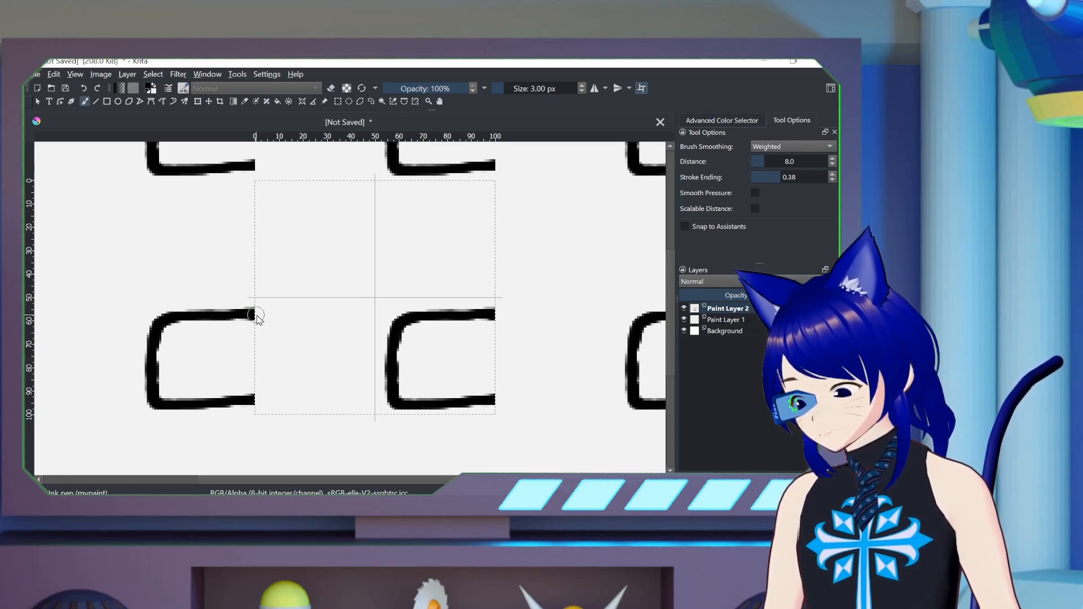
mouse_move(278, 313)
left_mouse_down()
mouse_move(332, 316)
mouse_move(351, 337)
mouse_move(358, 388)
mouse_move(353, 401)
mouse_move(267, 402)
left_mouse_up()
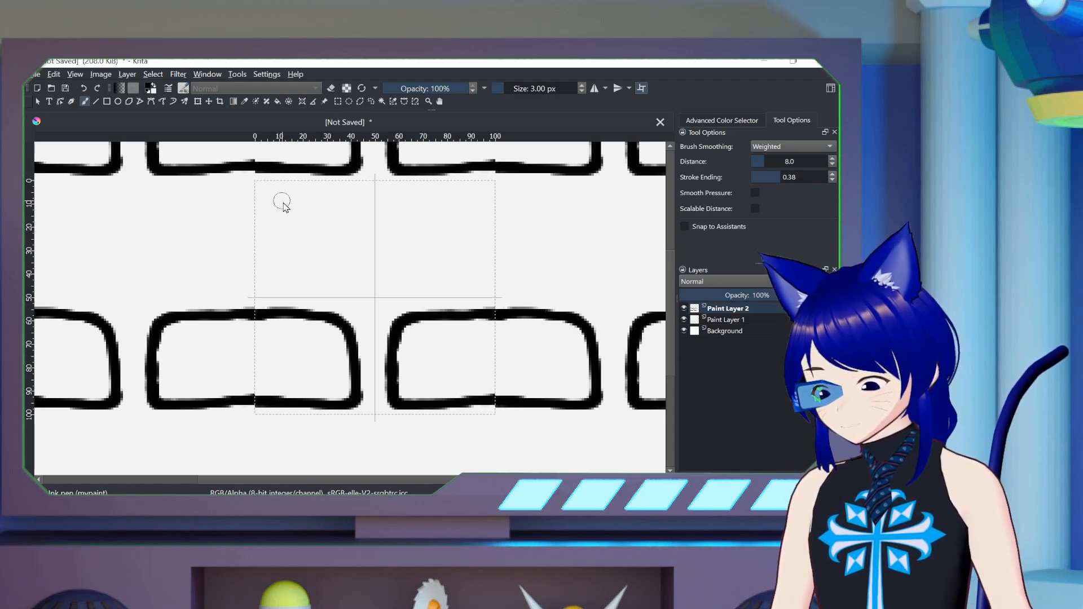
mouse_move(283, 198)
left_mouse_down()
mouse_move(282, 267)
mouse_move(305, 279)
mouse_move(450, 270)
mouse_move(464, 247)
mouse_move(469, 210)
mouse_move(458, 197)
mouse_move(285, 193)
left_mouse_up()
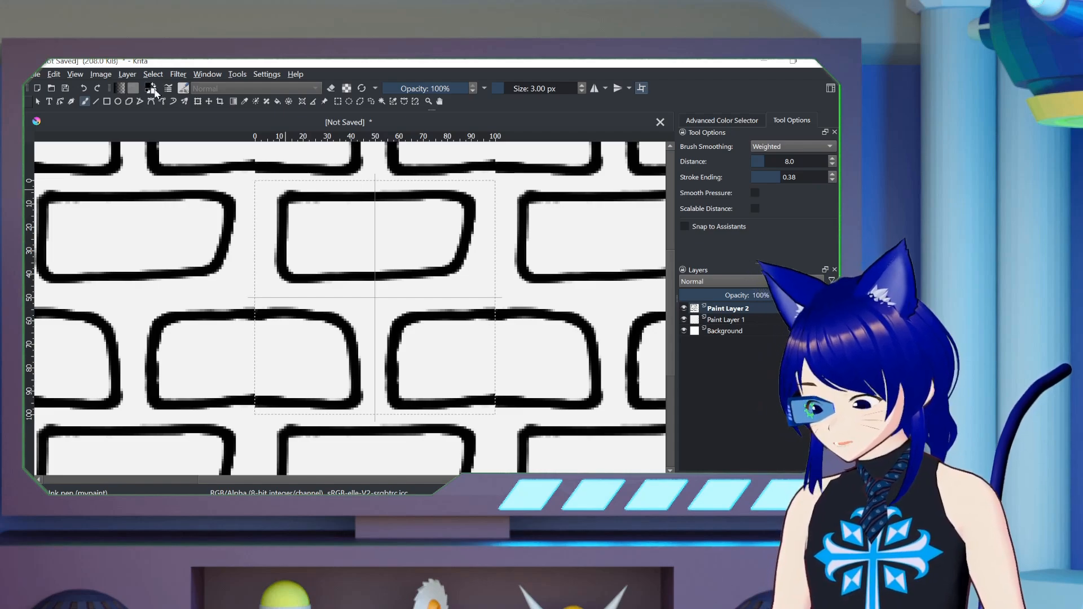
Fill the three outlined brick areas with dark red #840020, with wrap-around mode off and the selection cleared.
left_click(151, 89)
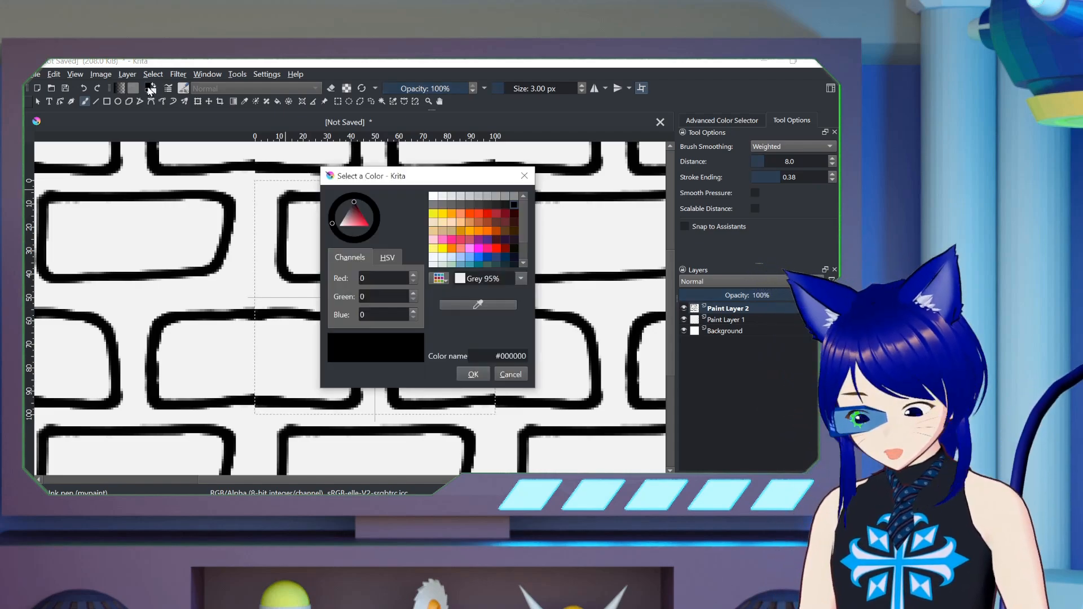
left_click_drag(358, 212, 370, 214)
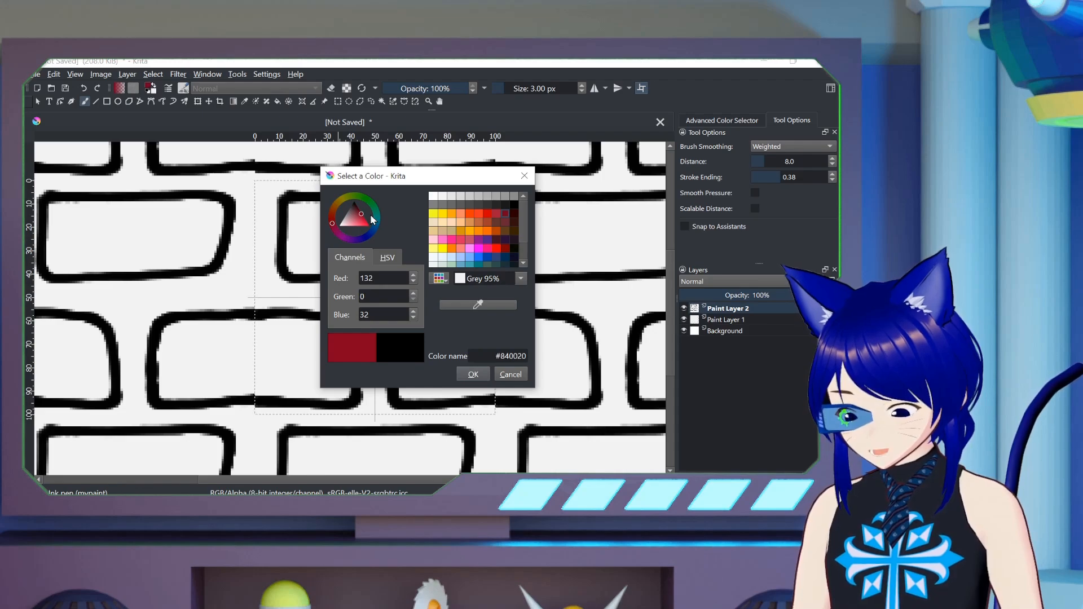
left_click(473, 375)
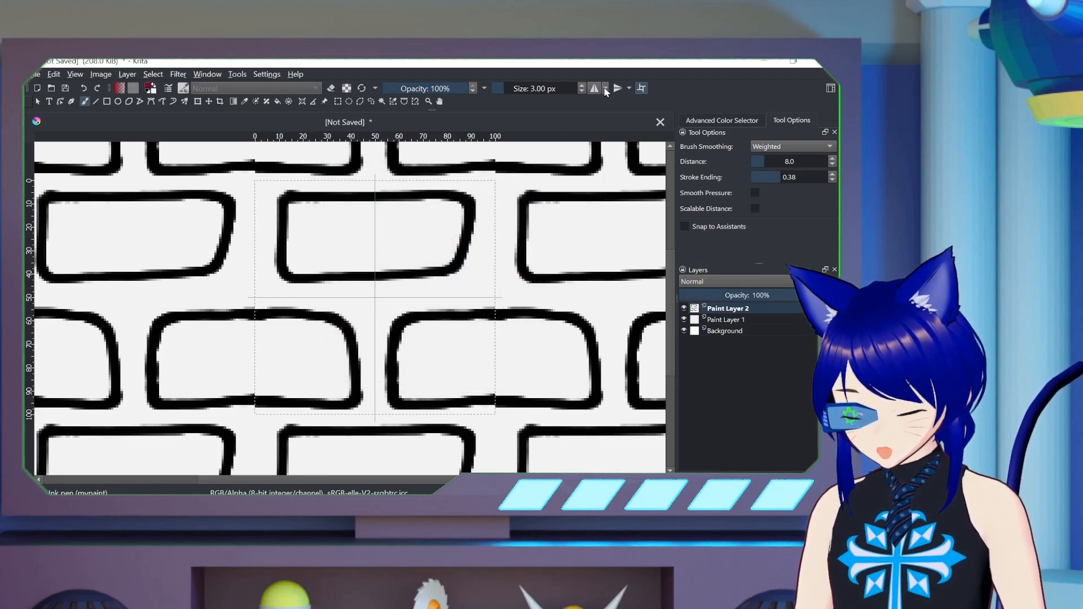
left_click(641, 88)
key("ctrl+shift+a")
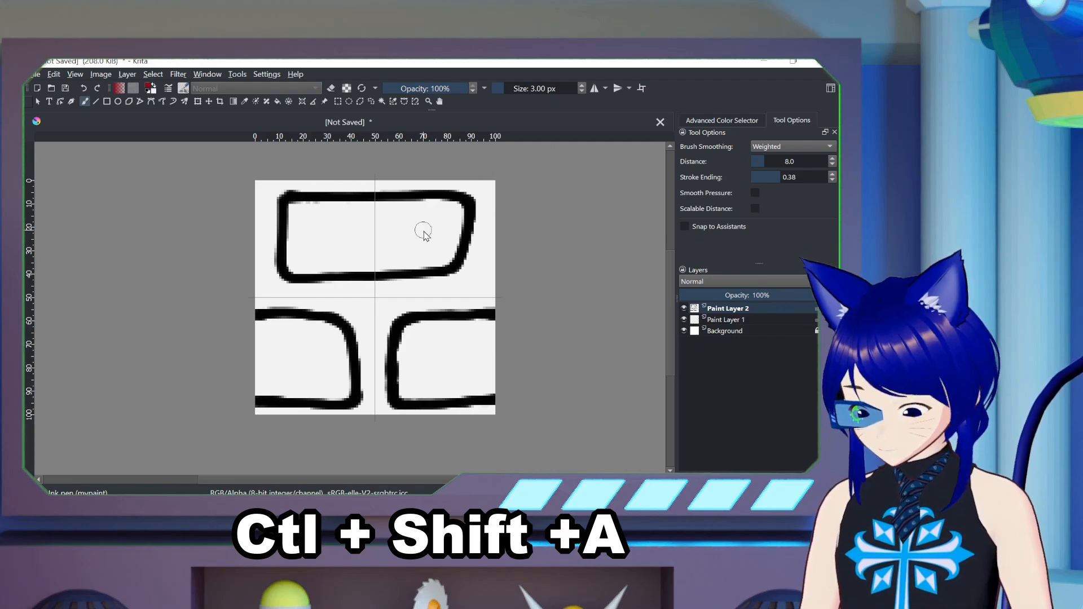
key("f")
left_click(398, 253)
left_click(402, 341)
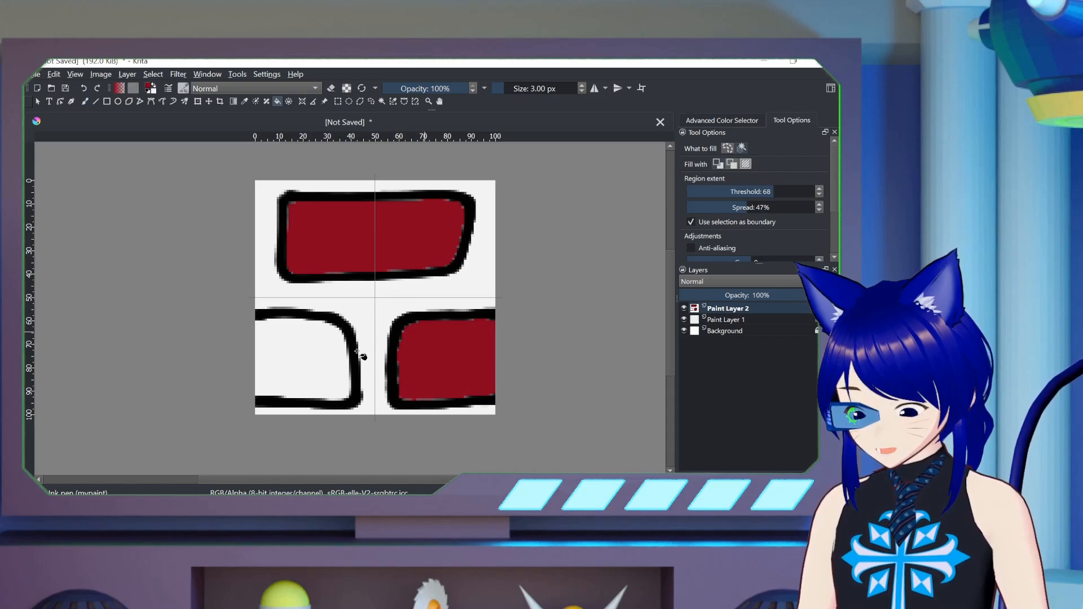
left_click(293, 353)
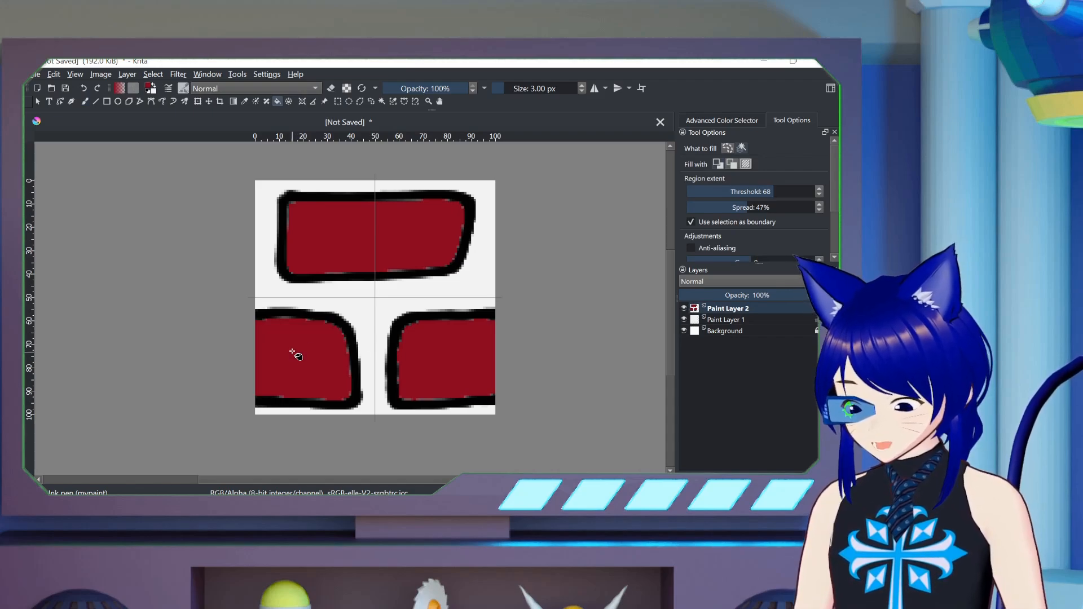
Give Paint Layer 2 a drop shadow with 59% opacity, 7 px distance and 7 px size, and merge it with the layer below.
right_click(730, 313)
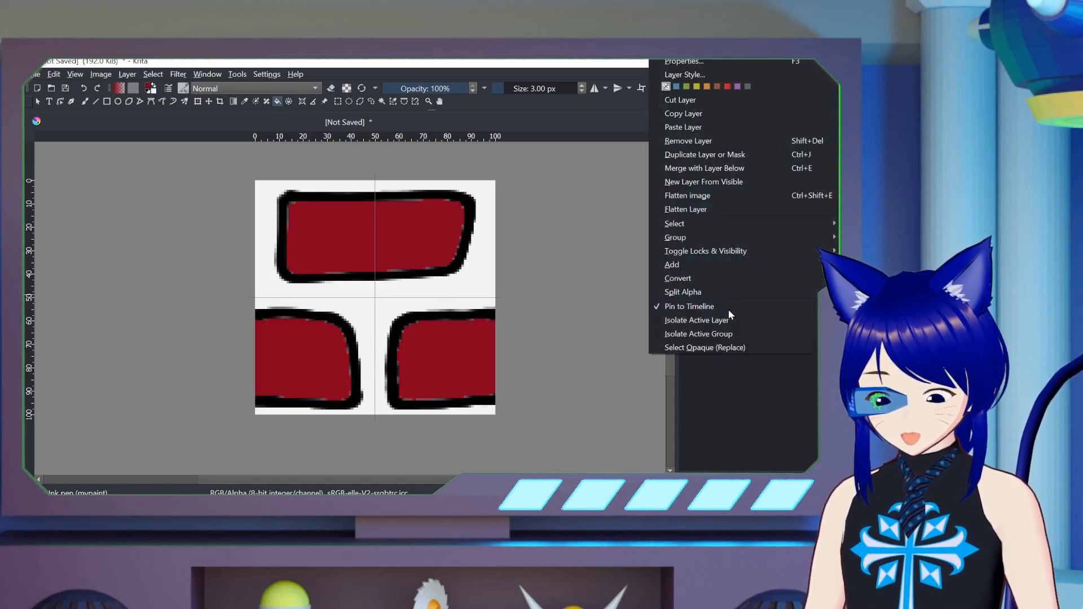
left_click(683, 79)
left_click_drag(479, 79, 615, 65)
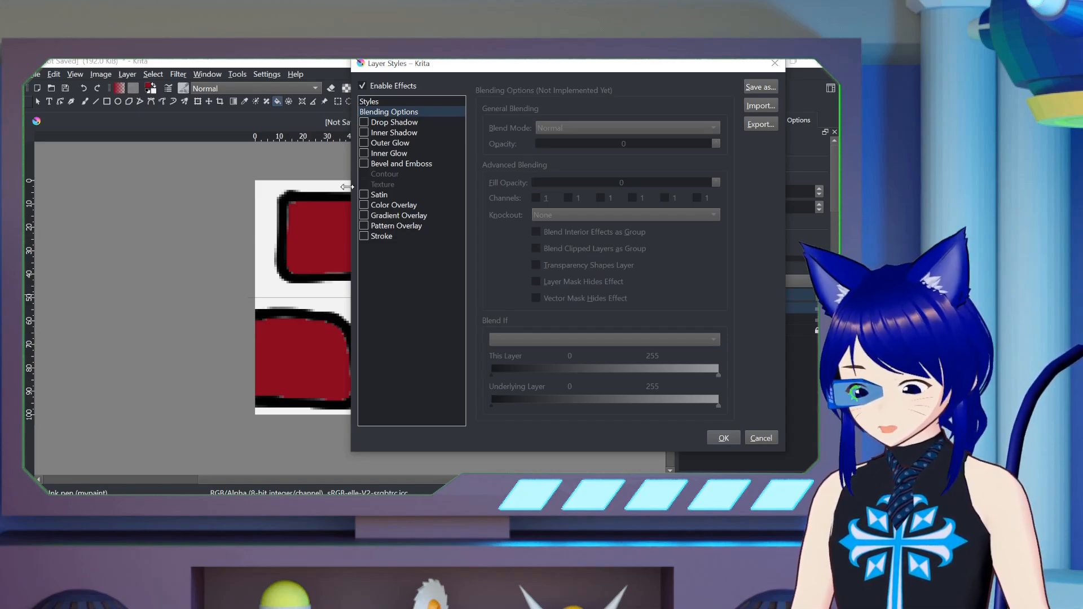
left_click(364, 123)
left_click_drag(475, 69, 509, 68)
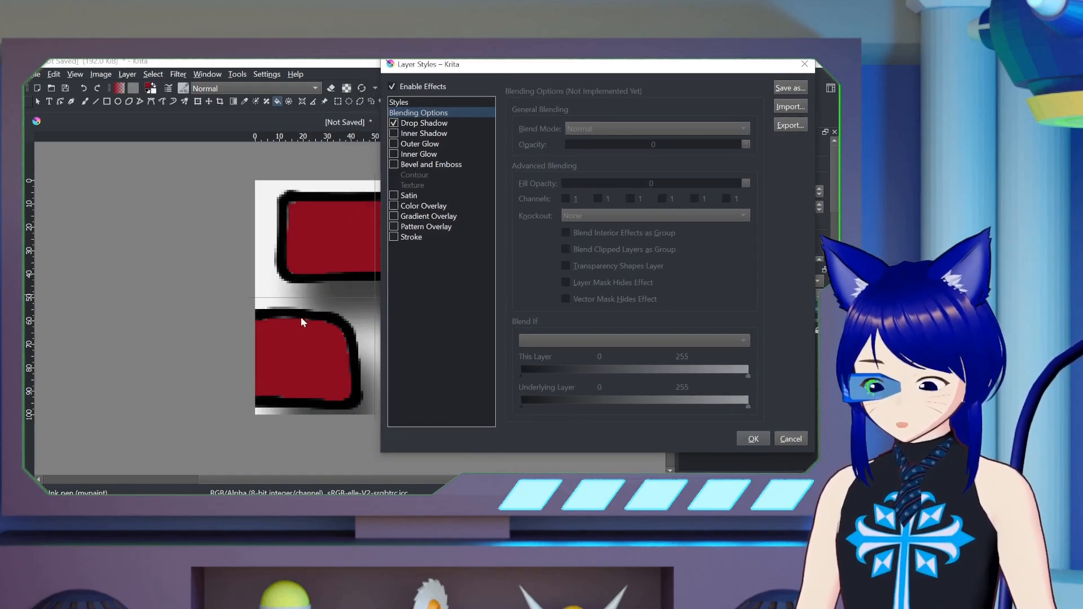
left_click(438, 123)
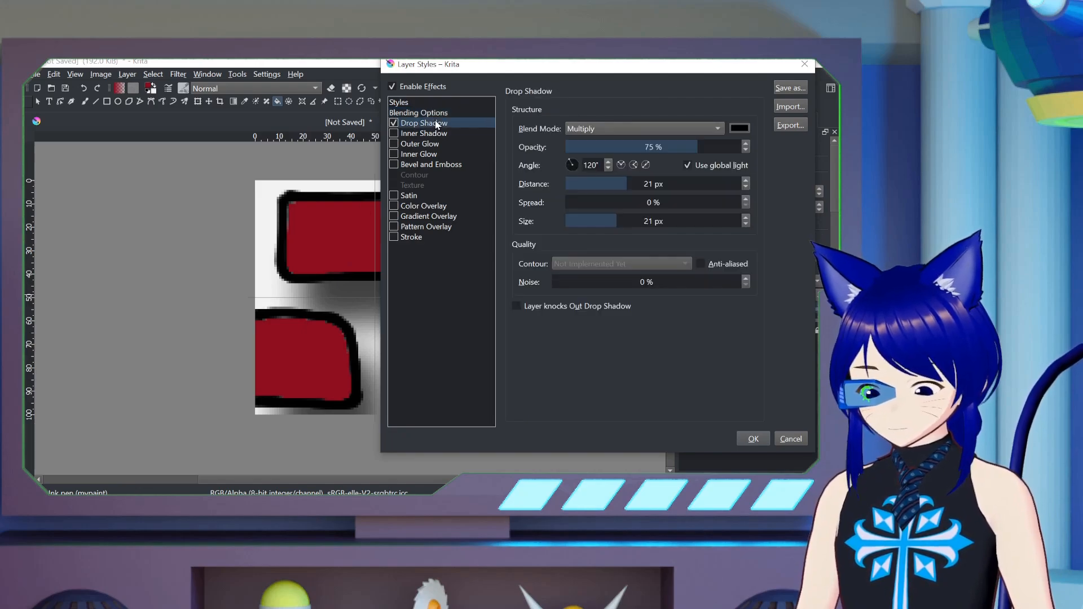
left_click(668, 146)
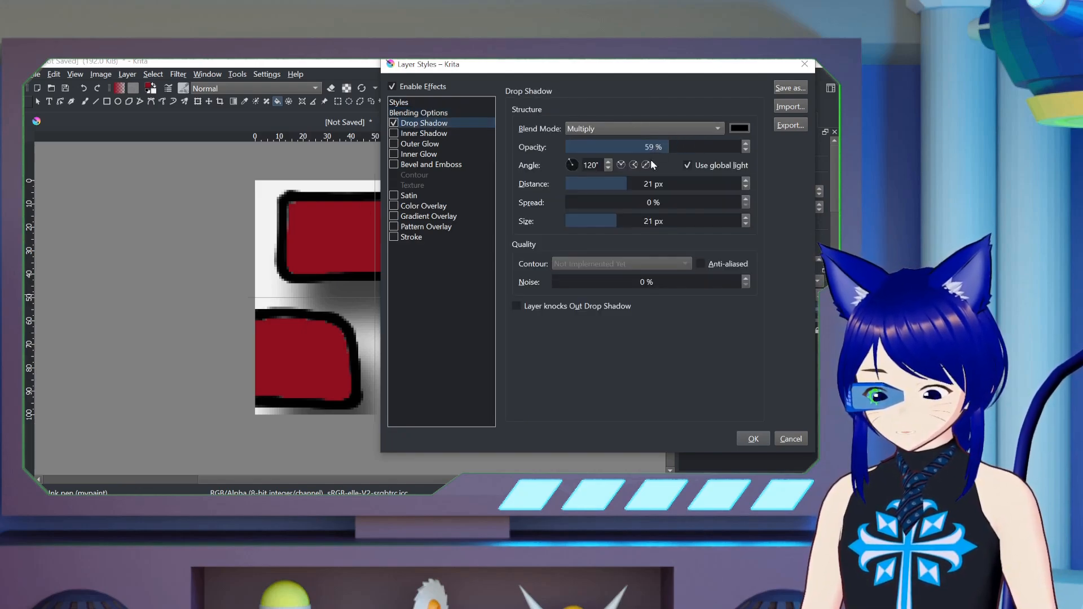
left_click(608, 183)
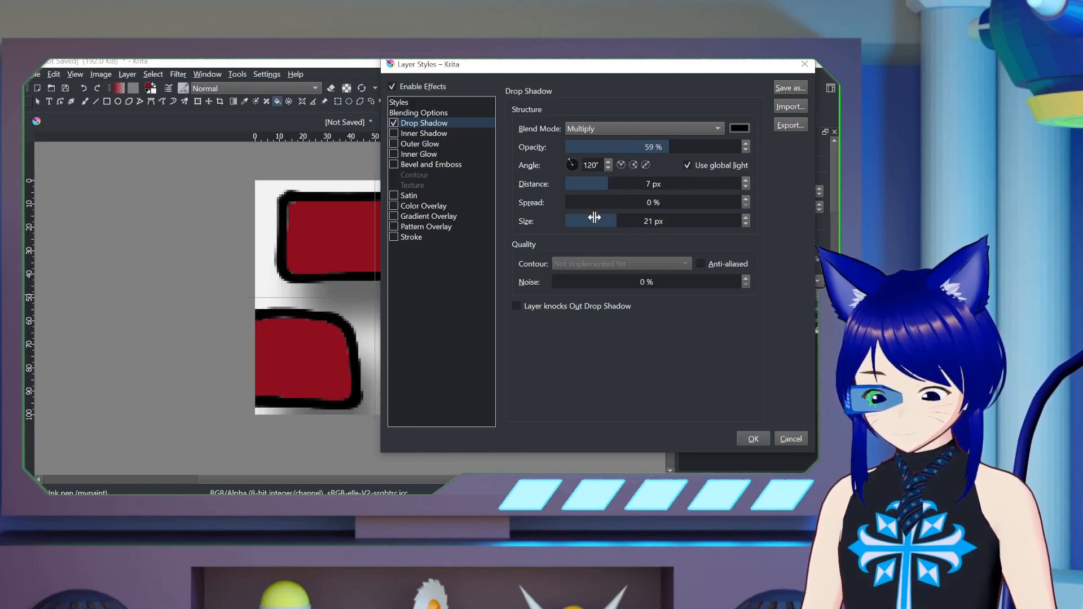
left_click(594, 218)
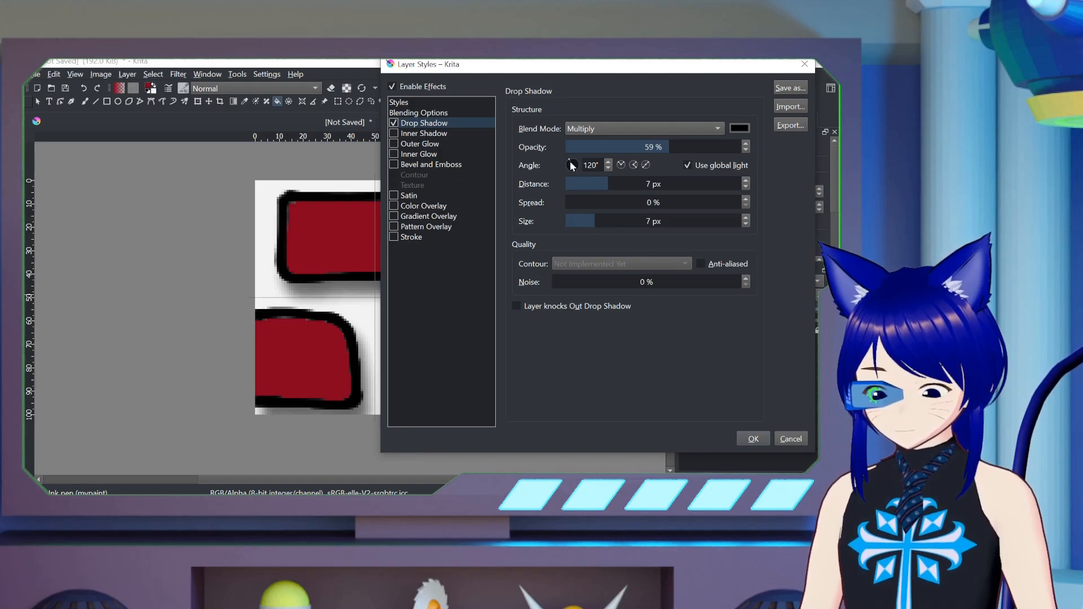
left_click(753, 439)
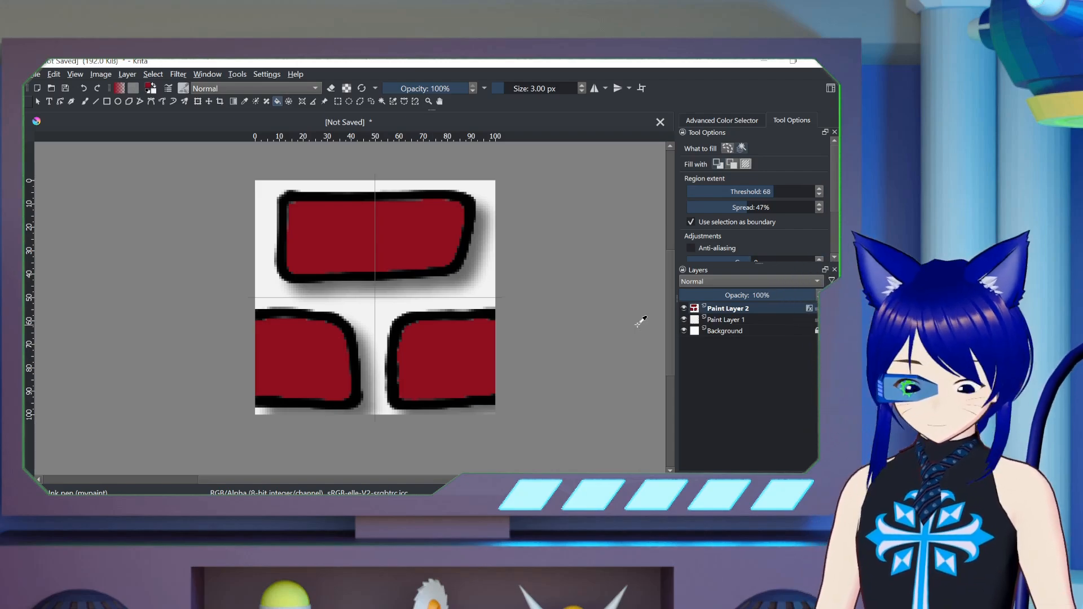
key("ctrl+e")
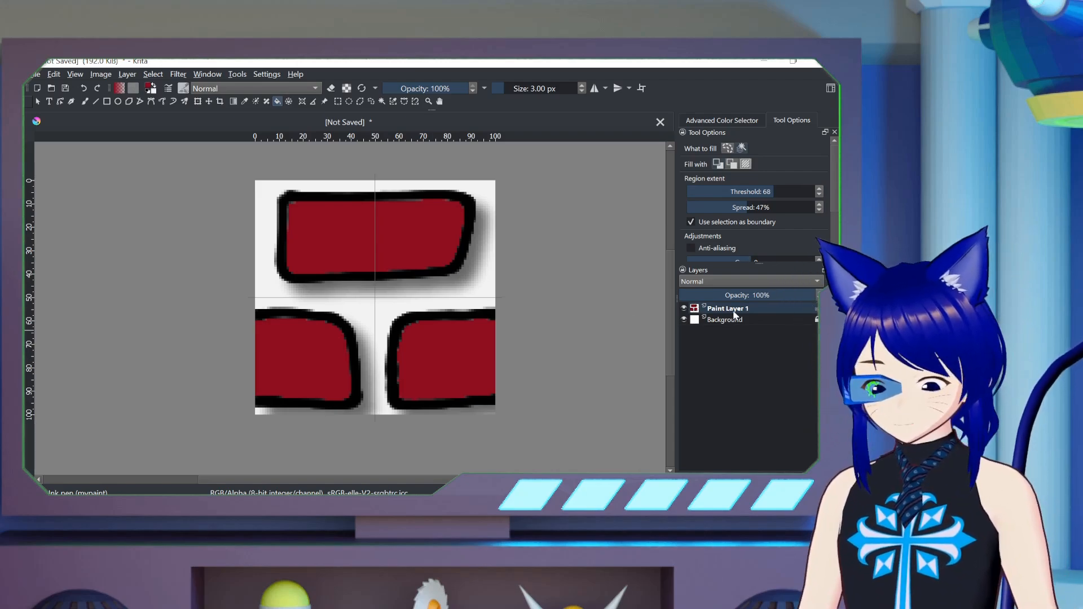
Export the image as a PNG over the existing brick.png, keeping the default PNG options.
left_click(33, 75)
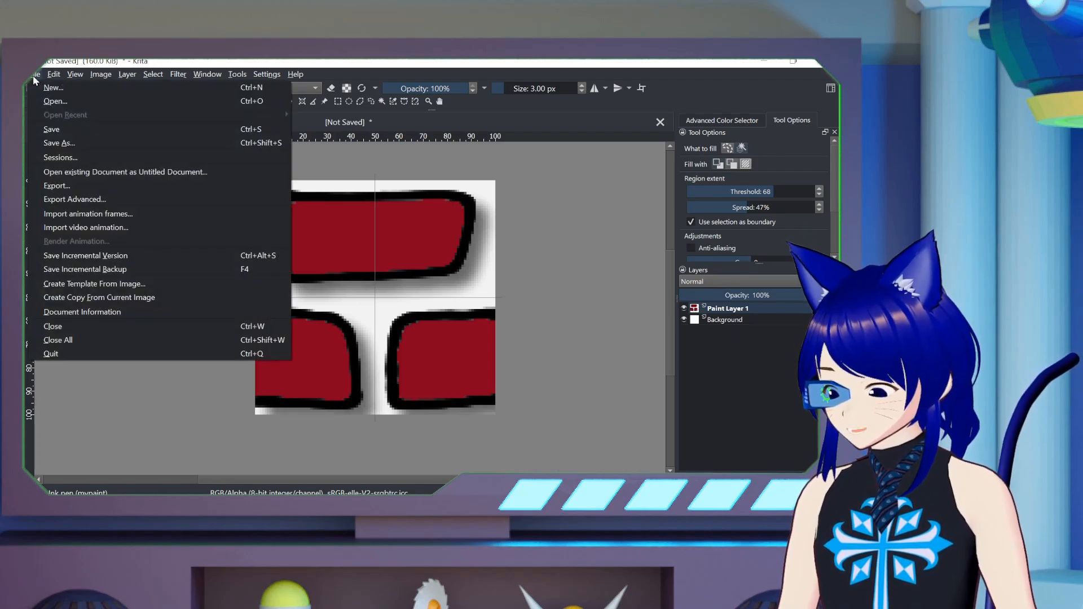
left_click(80, 187)
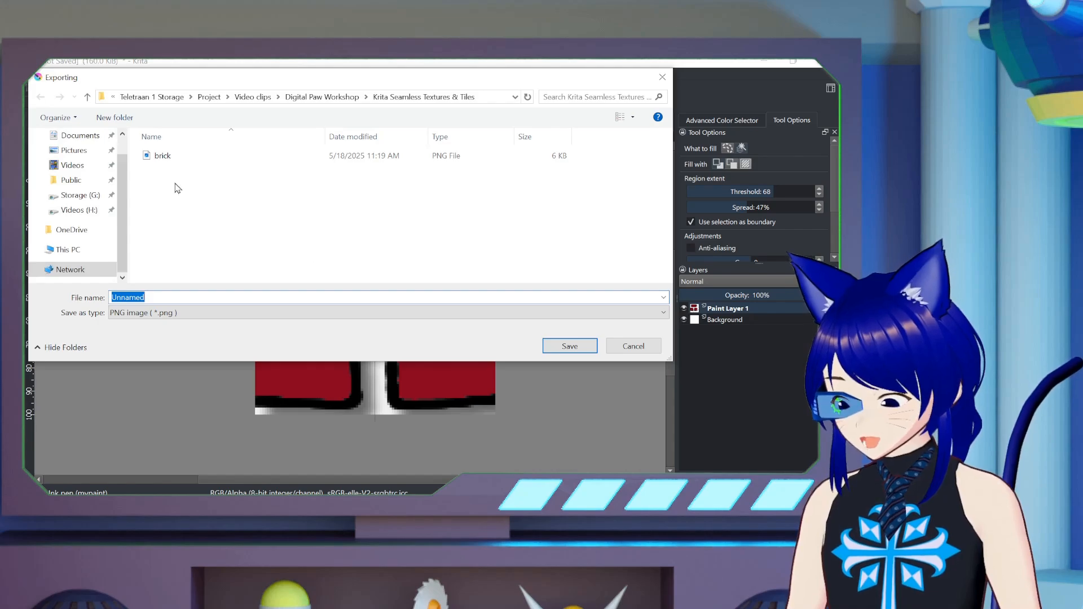
left_click(163, 156)
left_click(570, 345)
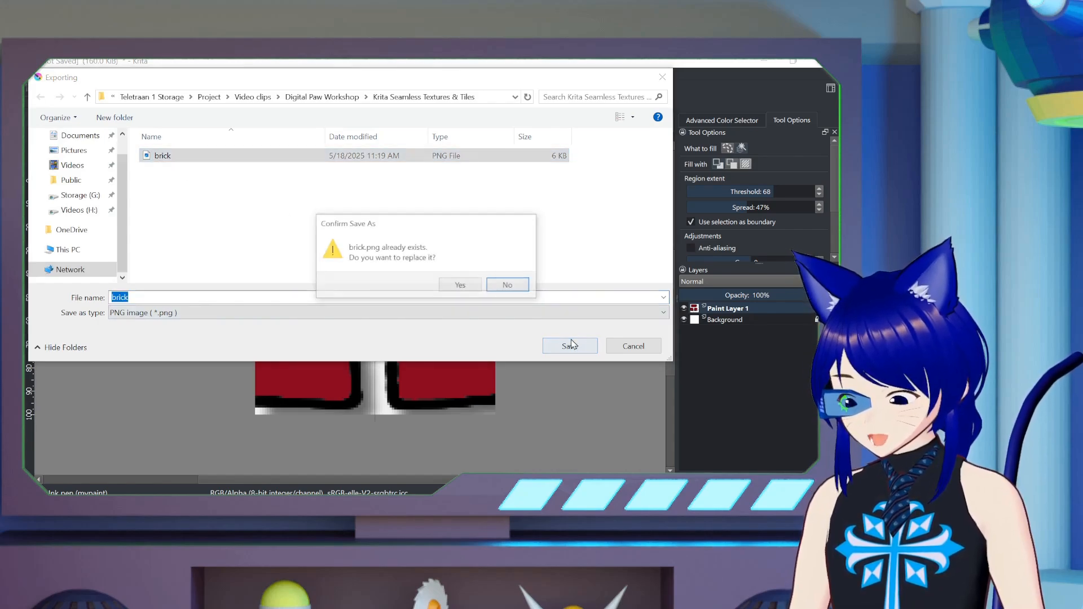
left_click(459, 284)
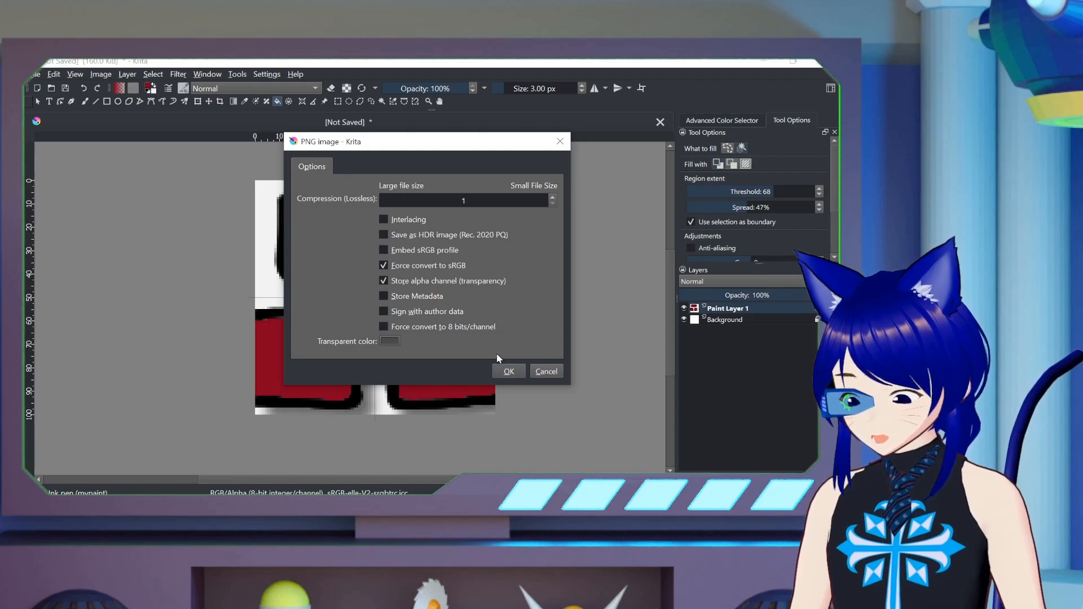
left_click(508, 371)
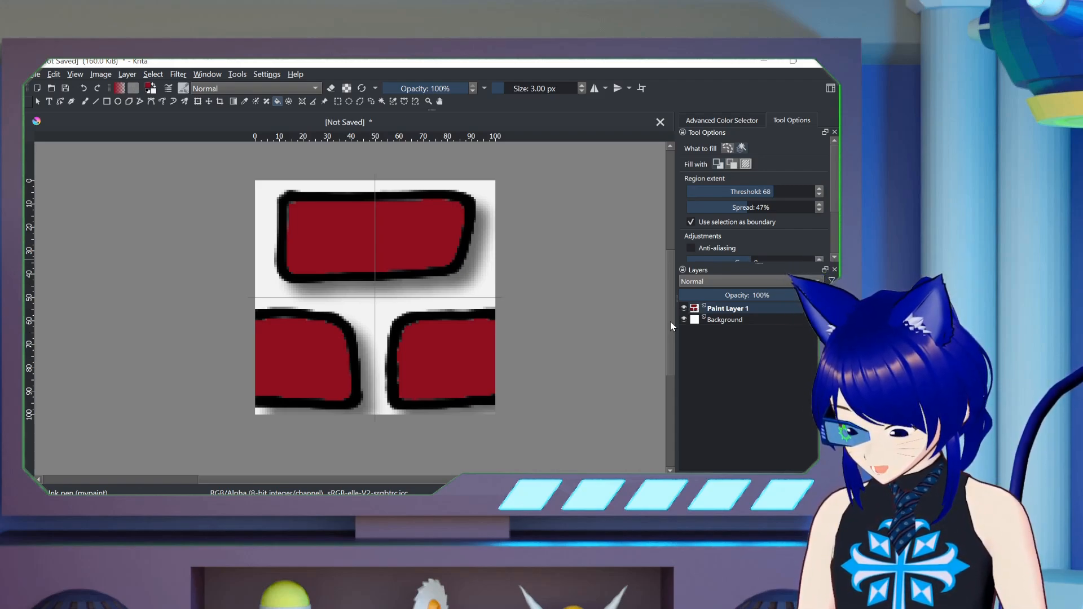
Resize the canvas to 1920 px wide and 1080 px high, keeping the brick tile centred.
key("ctrl+alt+c")
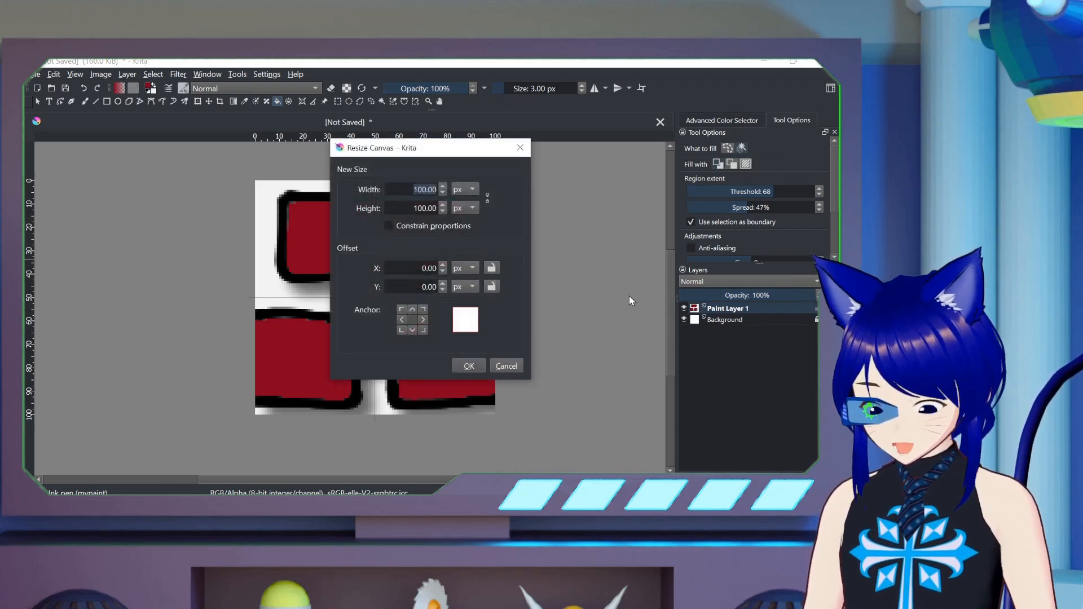
type("10")
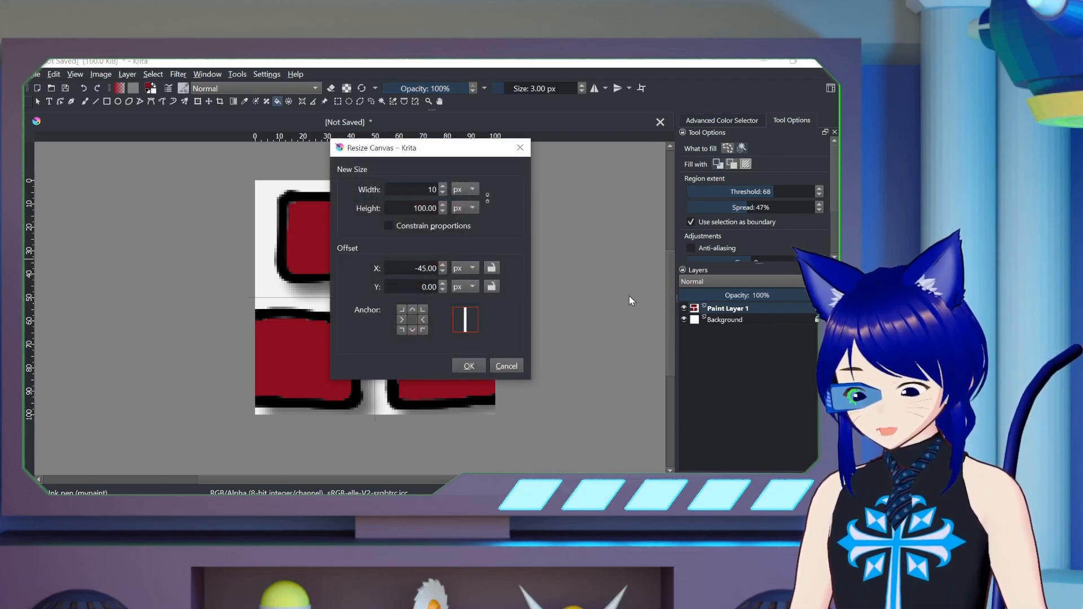
key("BackSpace")
type("920")
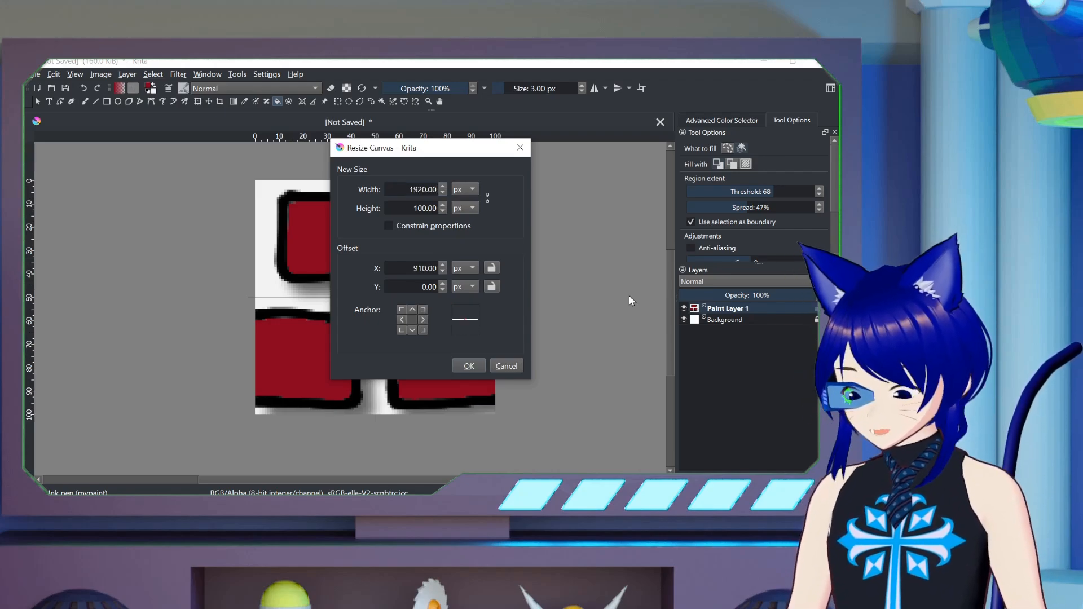
key("Tab")
type("1080")
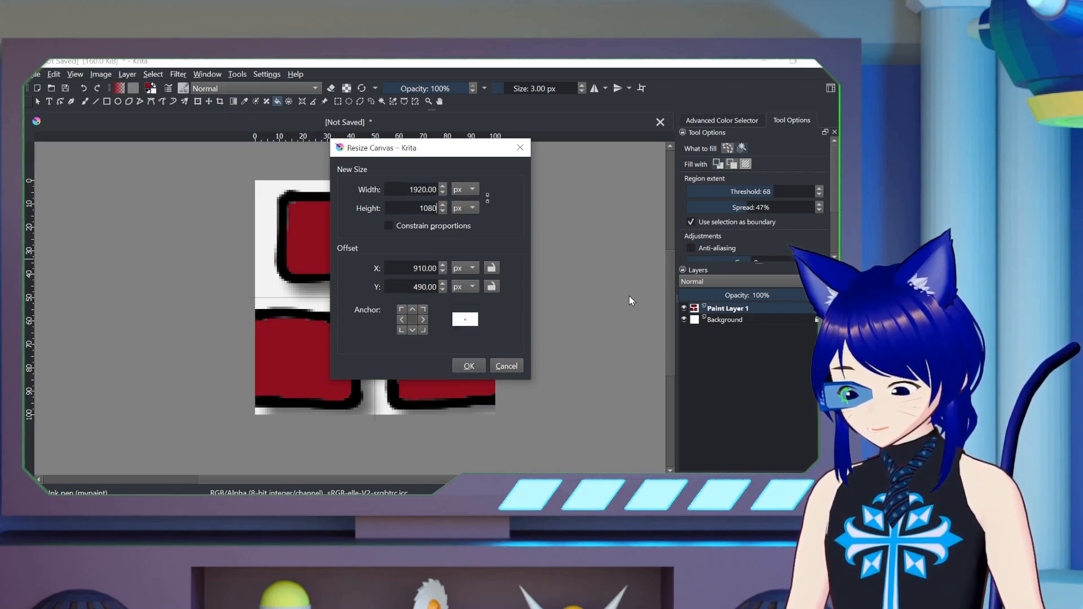
key("Return")
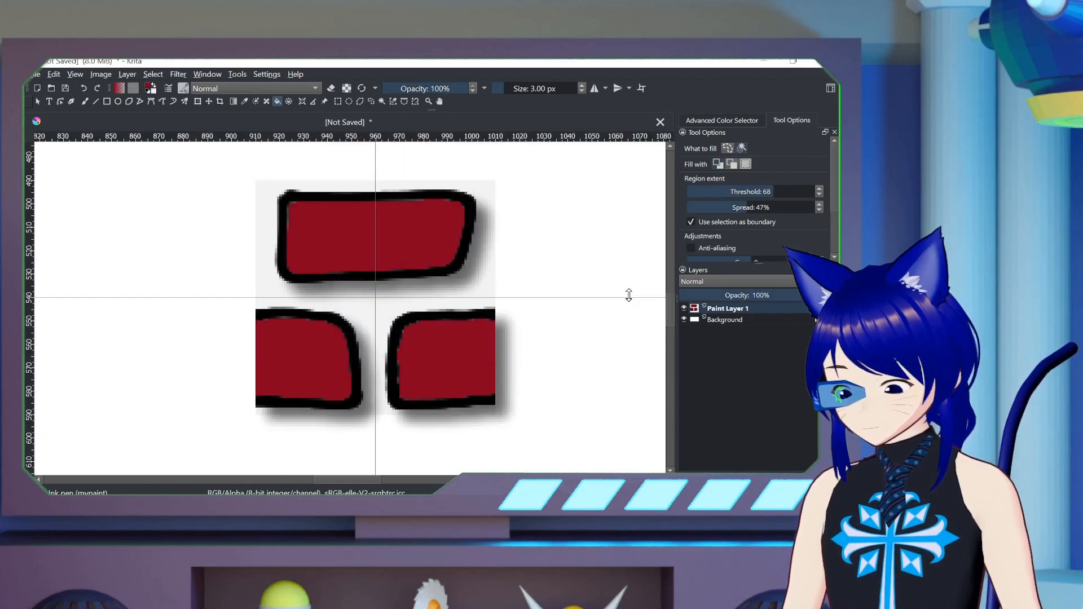
Add a new paint layer directly above Background and fill it with black.
left_click(745, 320)
key("Insert")
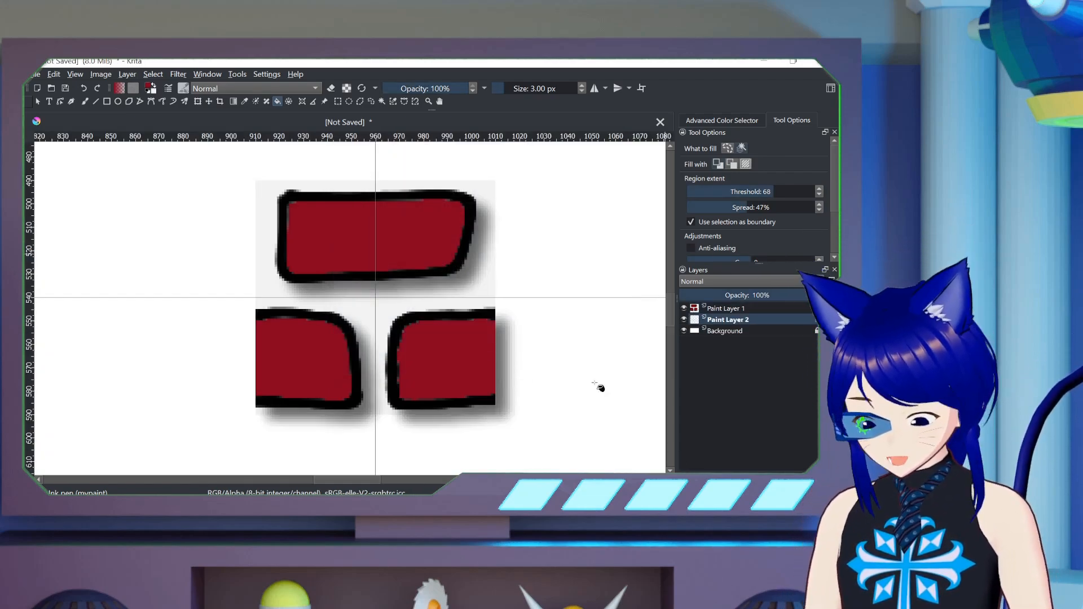
left_click(142, 92)
left_click(193, 222)
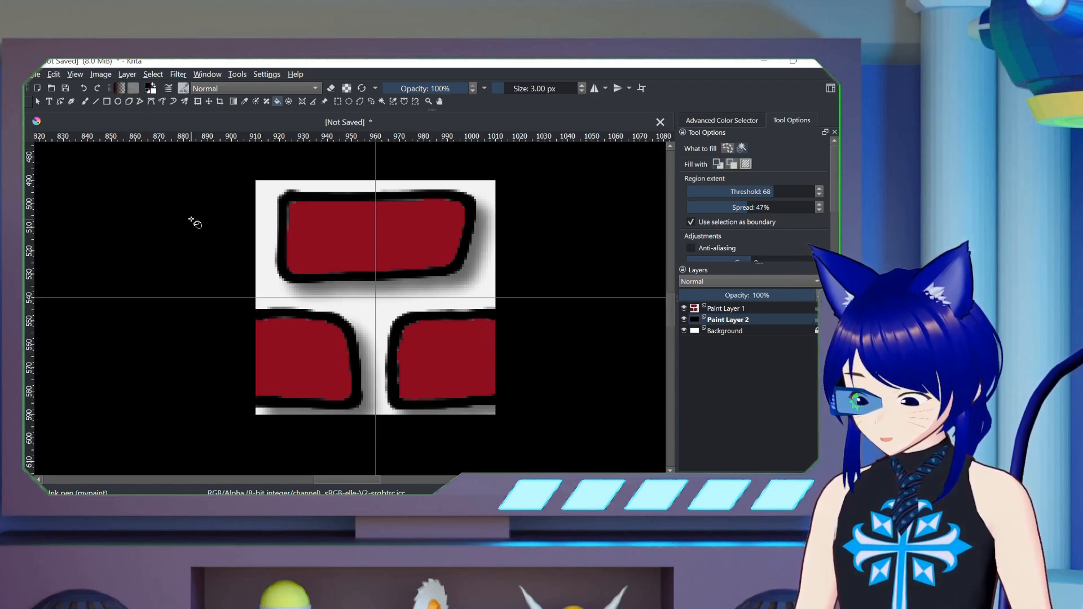
Start a clones array from Paint Layer 1 and apply it with two columns and two rows.
scroll(193, 222, "down", 5)
left_click_drag(667, 301, 669, 267)
key("c")
left_click_drag(380, 366, 388, 136)
left_click_drag(235, 217, 28, 219)
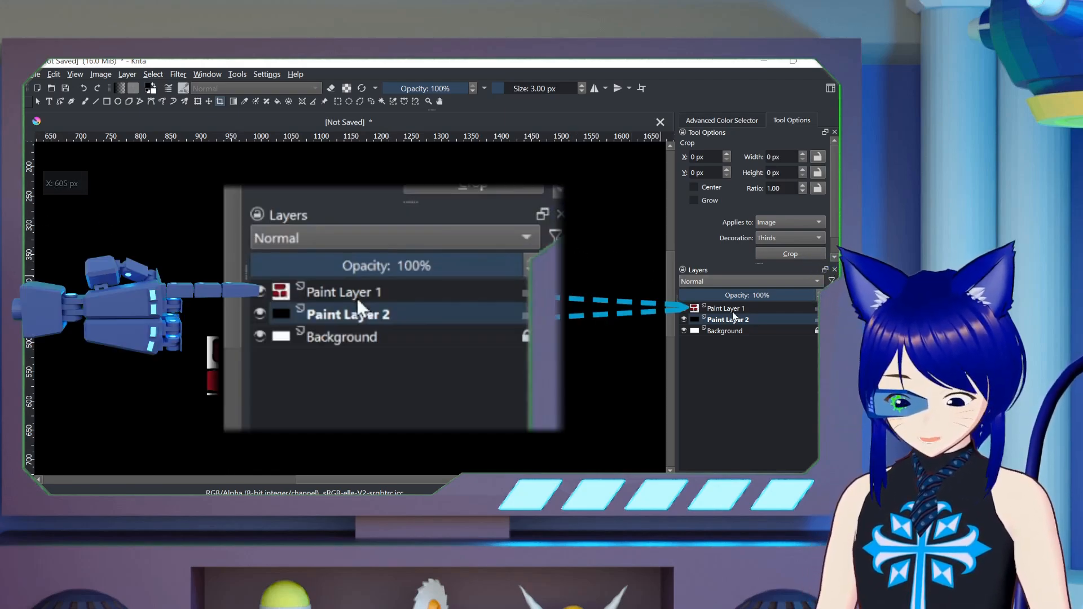
left_click(733, 312)
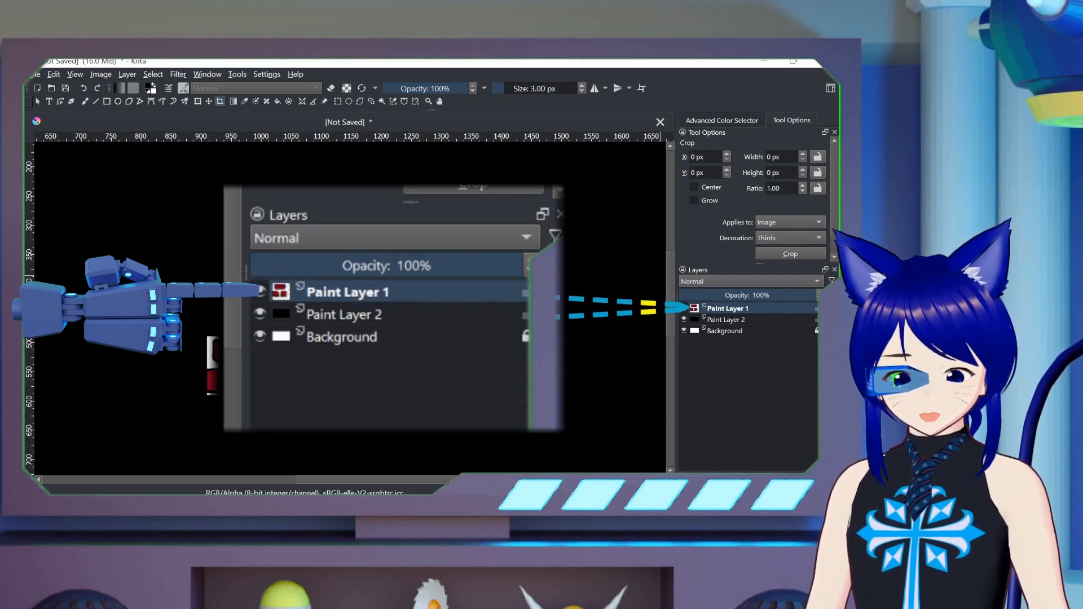
left_click(126, 74)
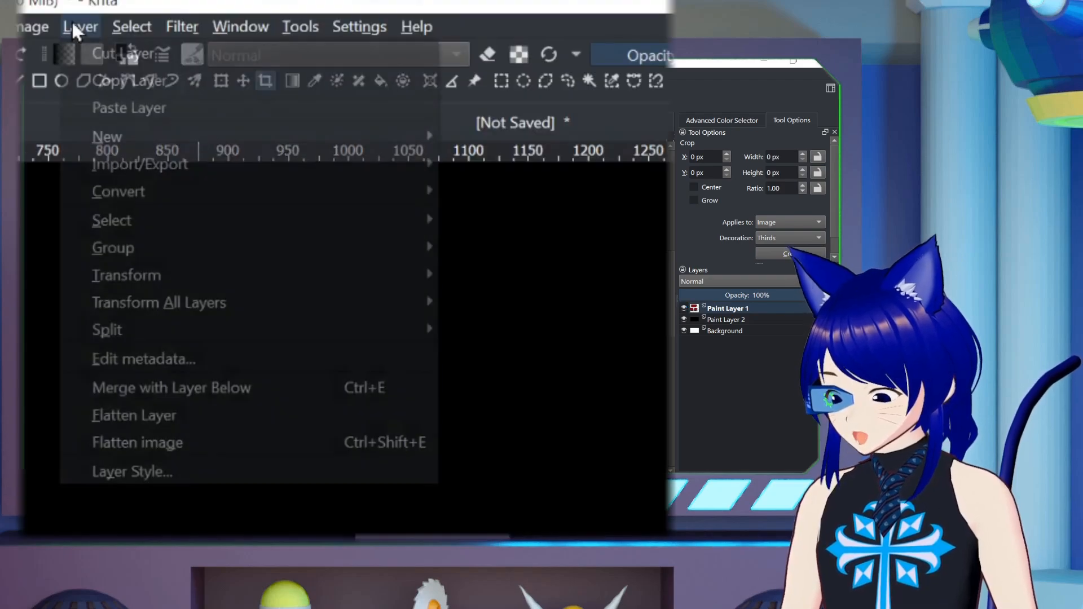
mouse_move(209, 332)
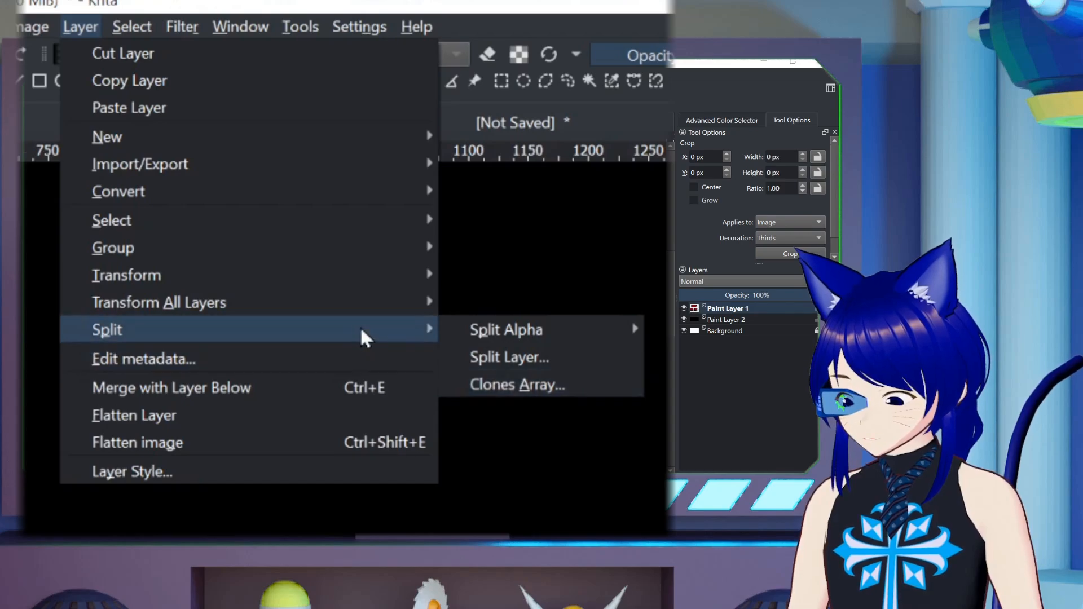
left_click(553, 385)
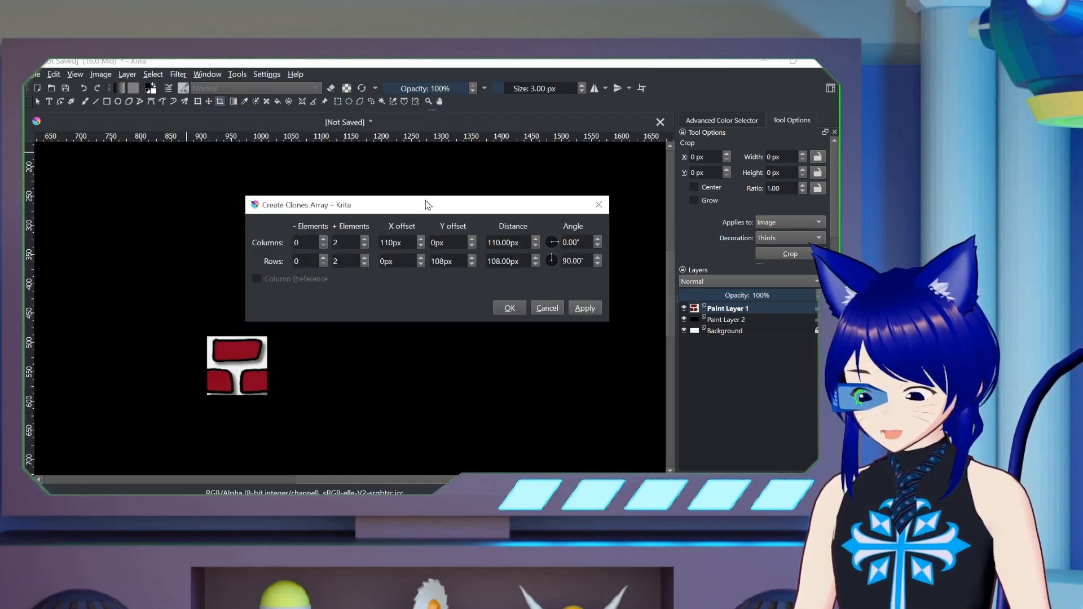
left_click_drag(428, 205, 490, 131)
left_click(643, 235)
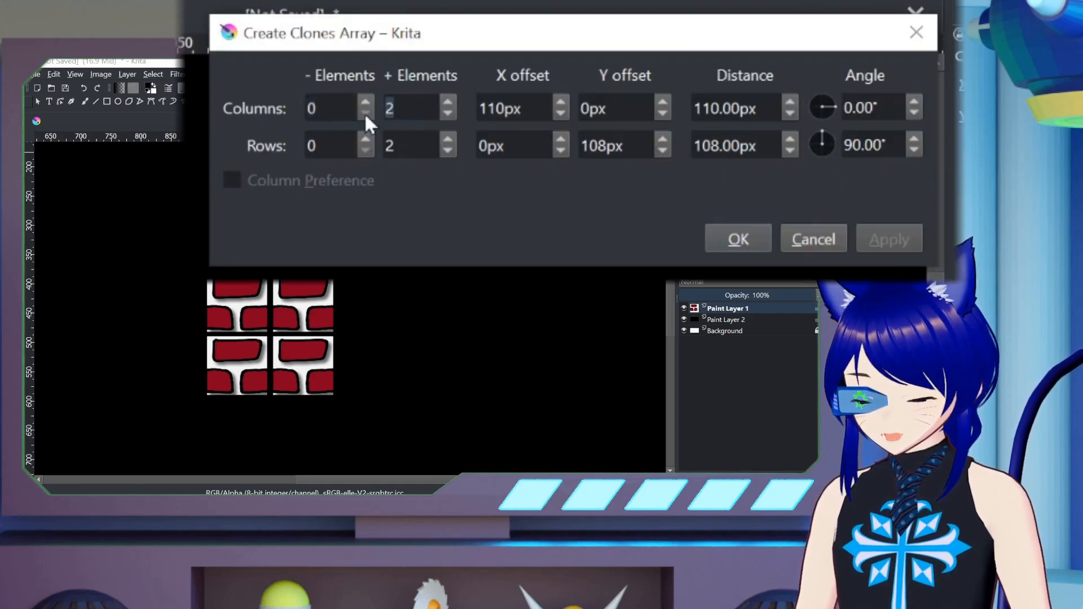
Increase the clones array to 3 columns and 3 rows in the positive direction and apply it.
type("3")
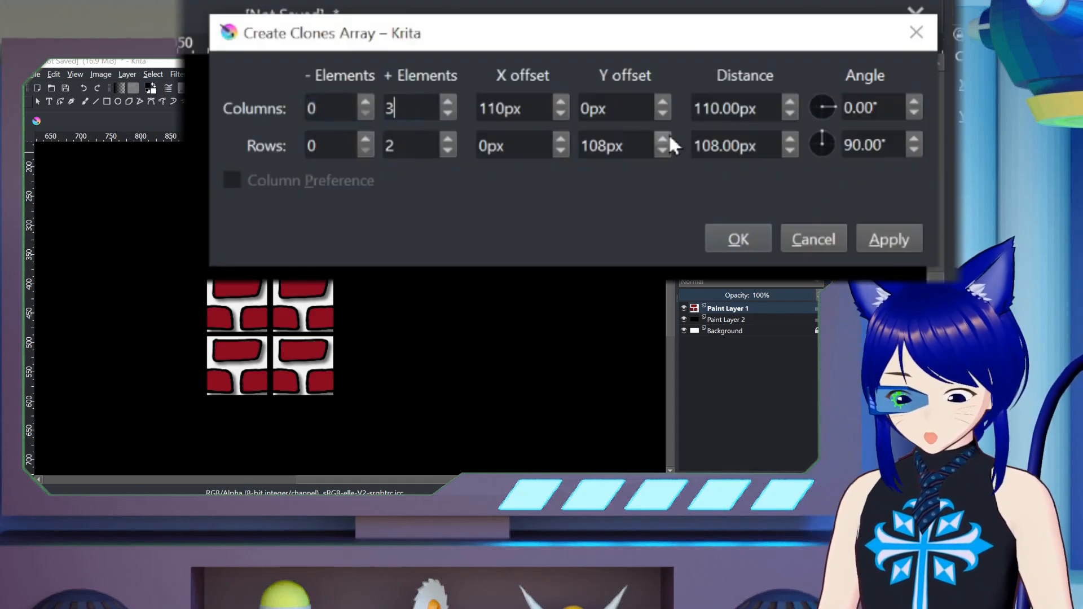
left_click(884, 241)
left_click(427, 151)
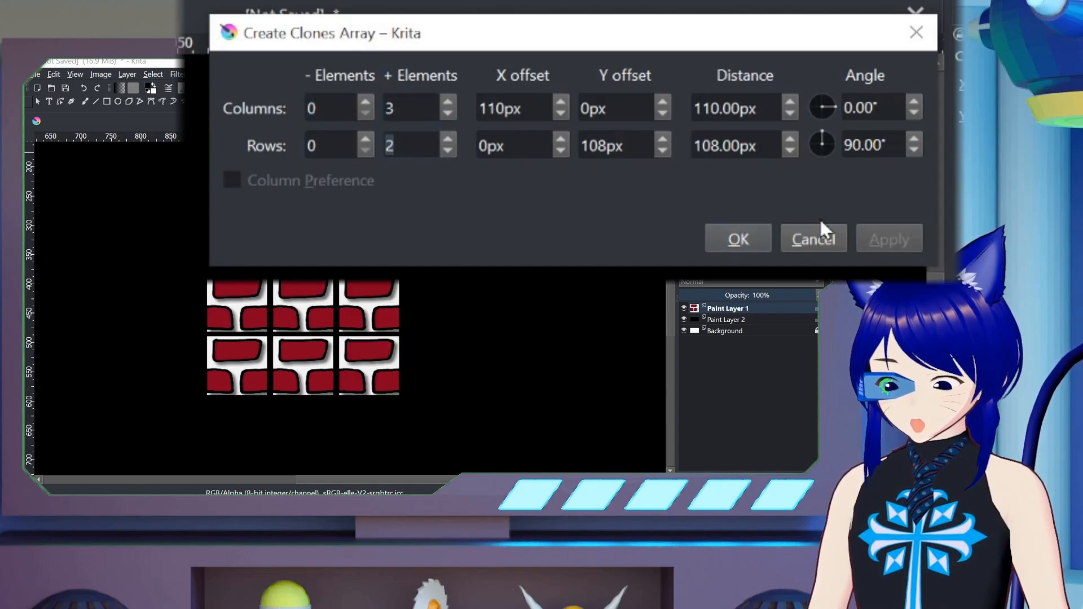
left_click(887, 238)
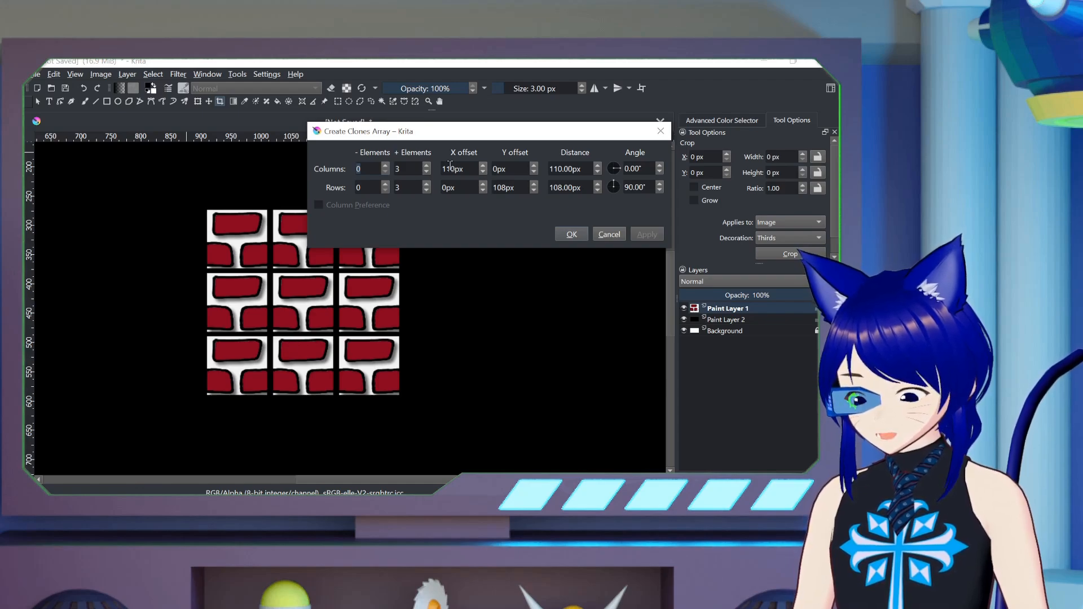
Close the gaps between the tiles by setting the columns' X offset and the rows' Y offset to 100 px.
key("BackSpace")
type("0")
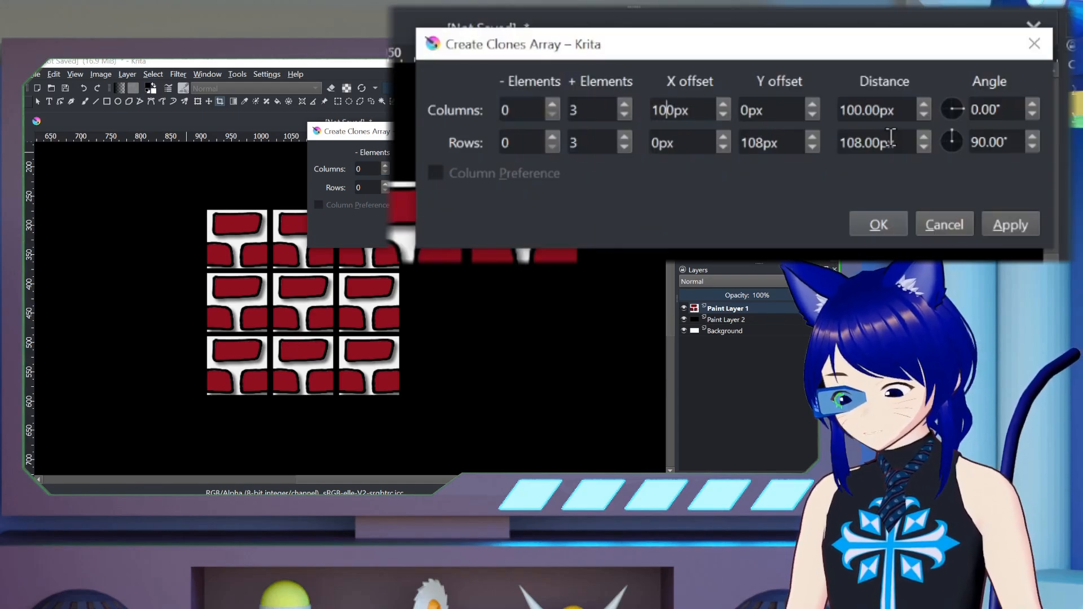
left_click(1010, 225)
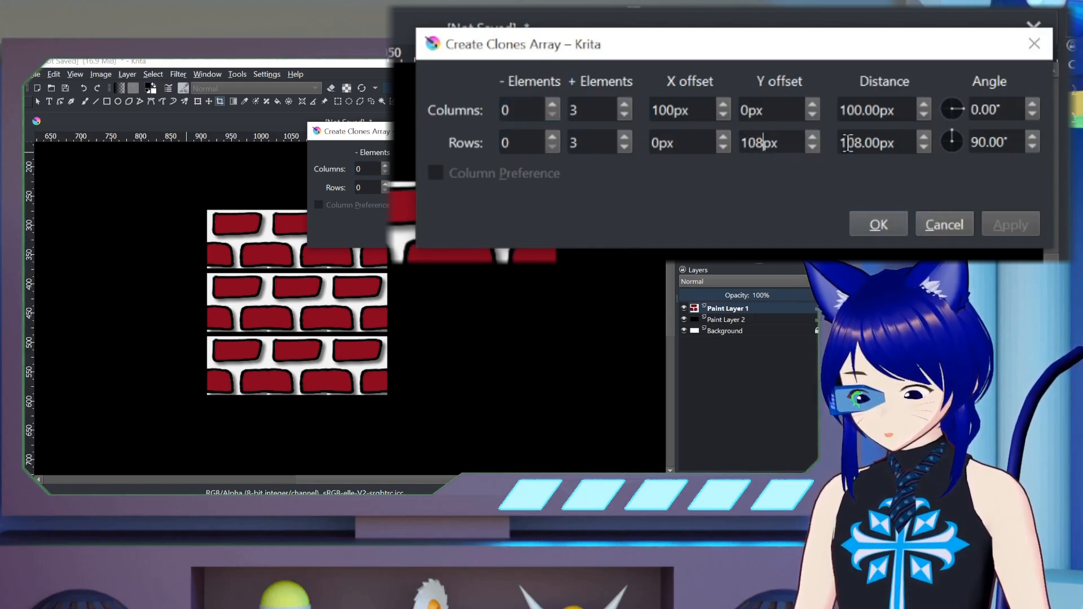
key("BackSpace")
type("0")
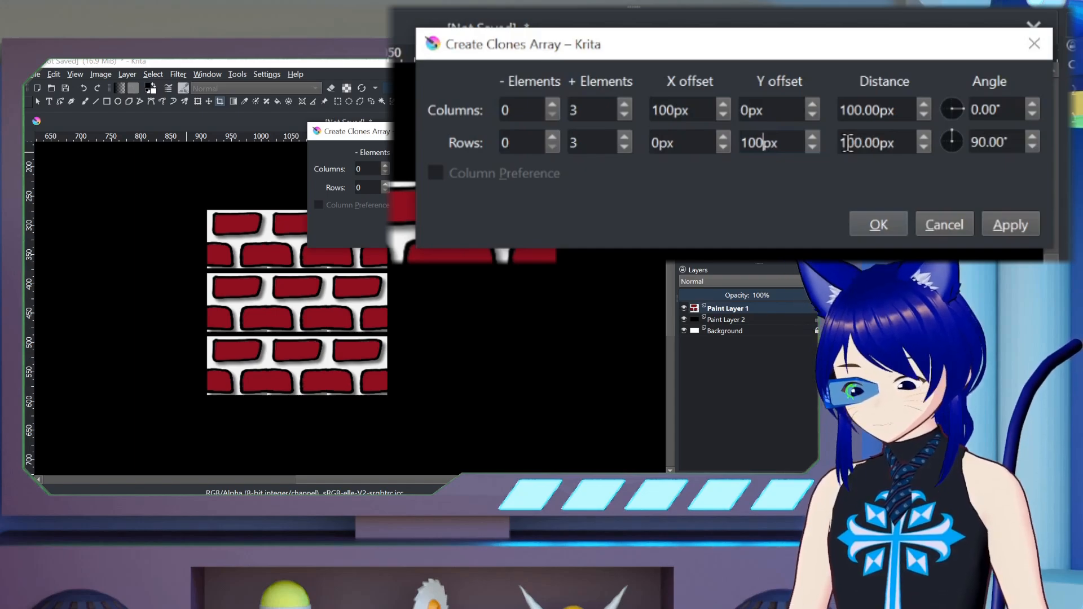
left_click(1010, 224)
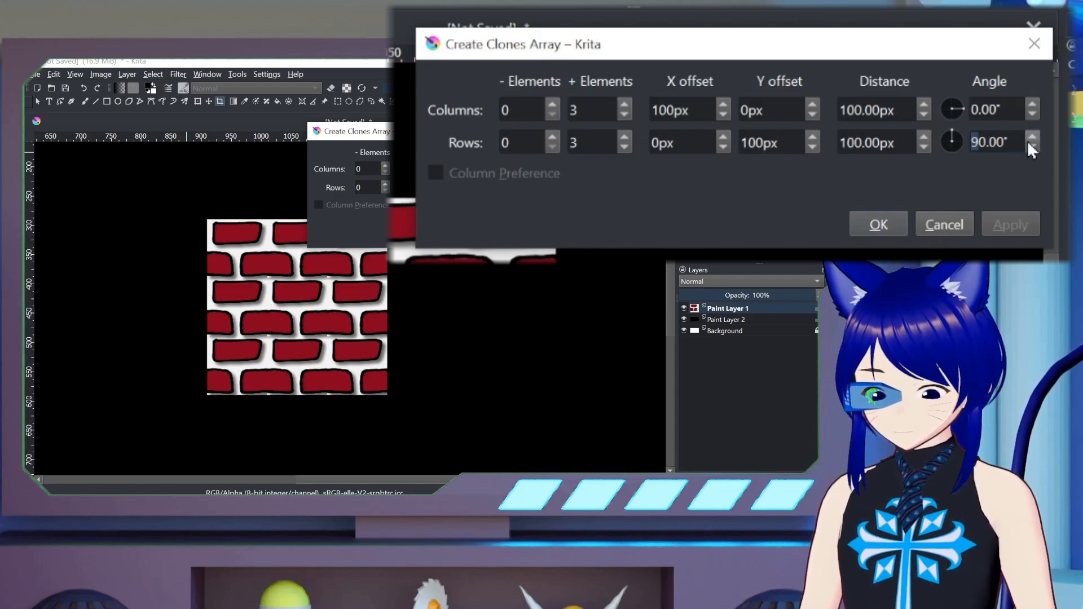
Slant the array by setting the row angle to 71°, reset the rows' Y offset to 100 px and apply it.
type("71")
key("Delete")
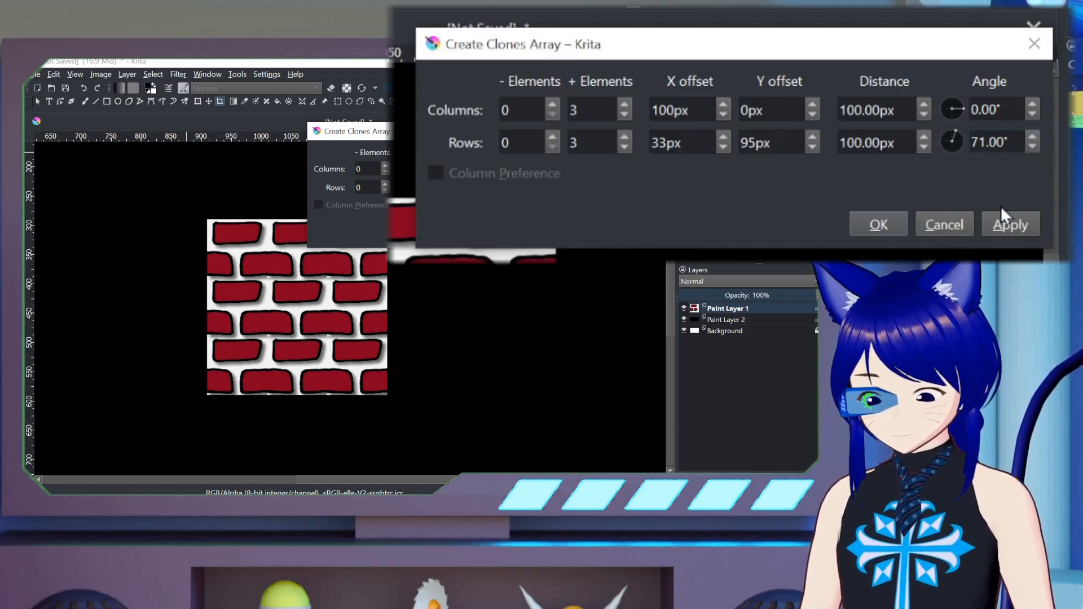
type("100")
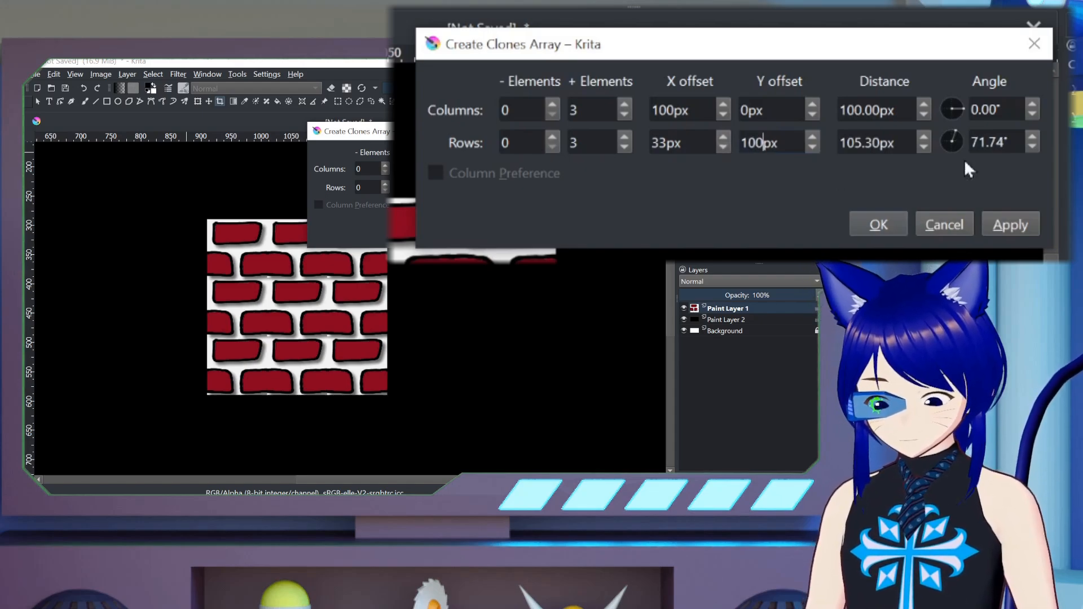
left_click(1002, 221)
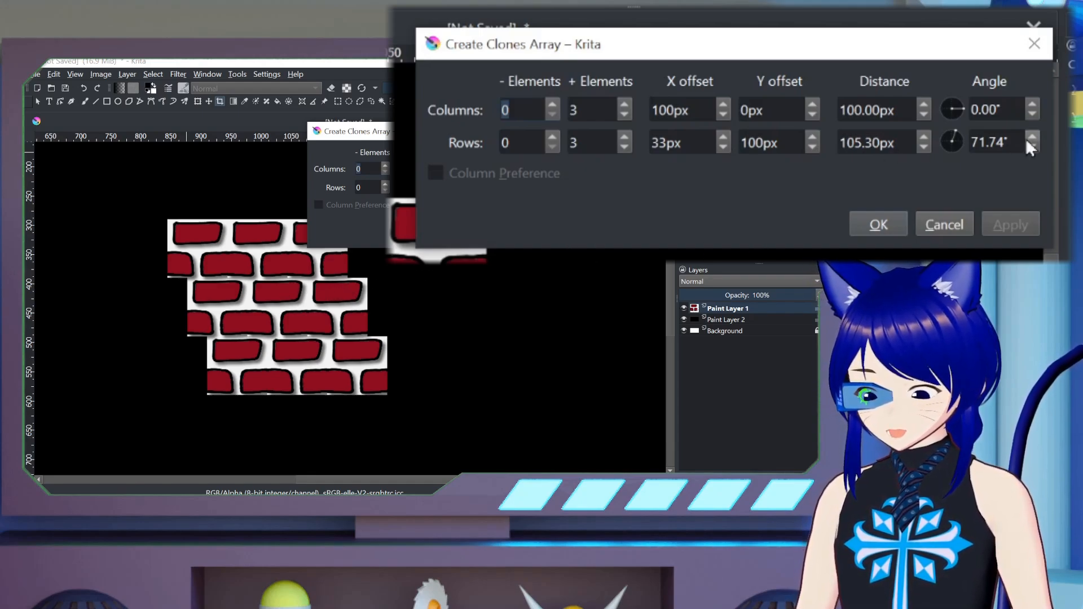
Set the row angle of the clones array to 75° and apply the change.
left_click_drag(988, 142, 964, 147)
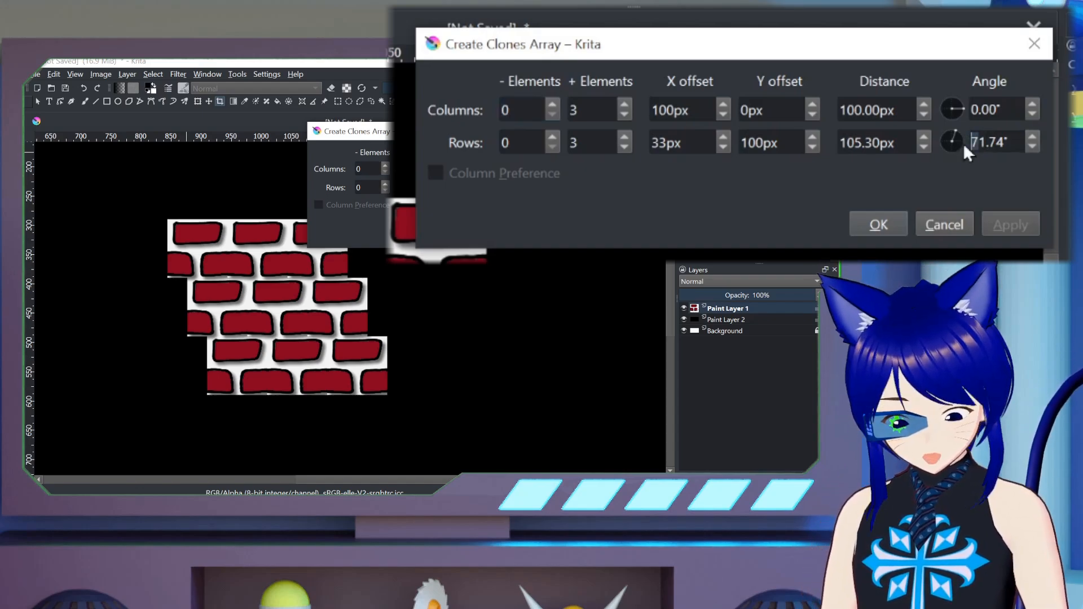
key("BackSpace")
key("Delete")
key("Delete")
type("75")
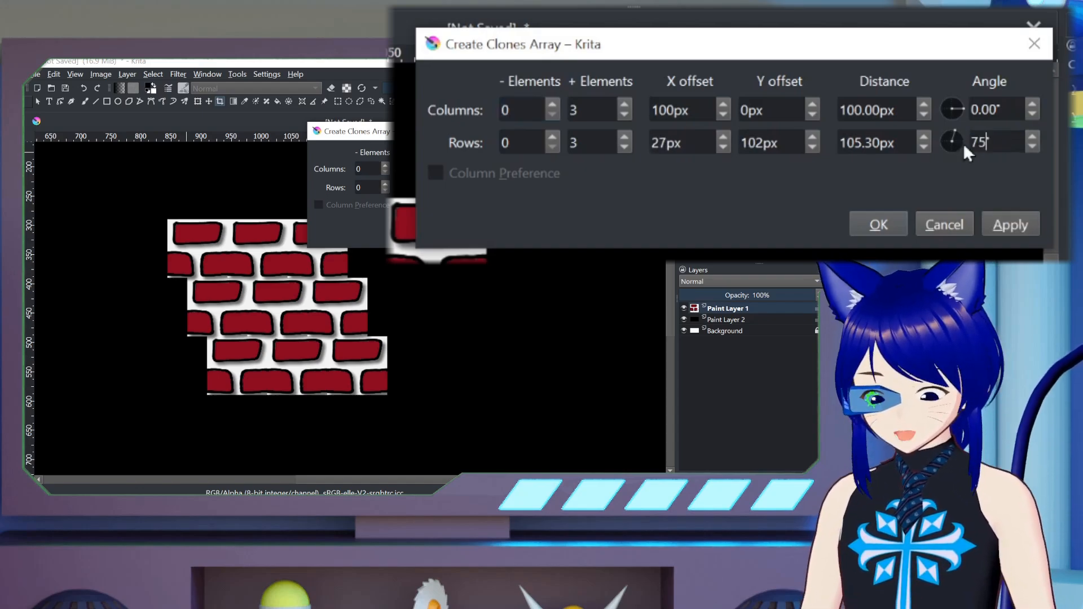
left_click(755, 143)
key("BackSpace")
type("0")
left_click(1009, 220)
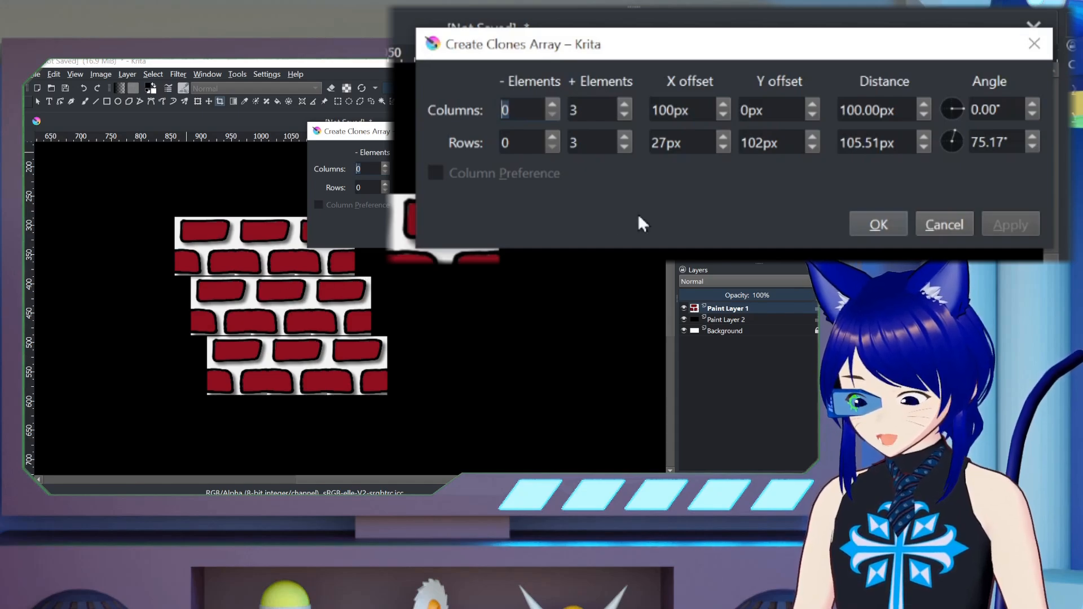
Set the rows' Y offset to 100 px, apply it and create the clones array.
left_click(750, 142)
key("BackSpace")
type("0")
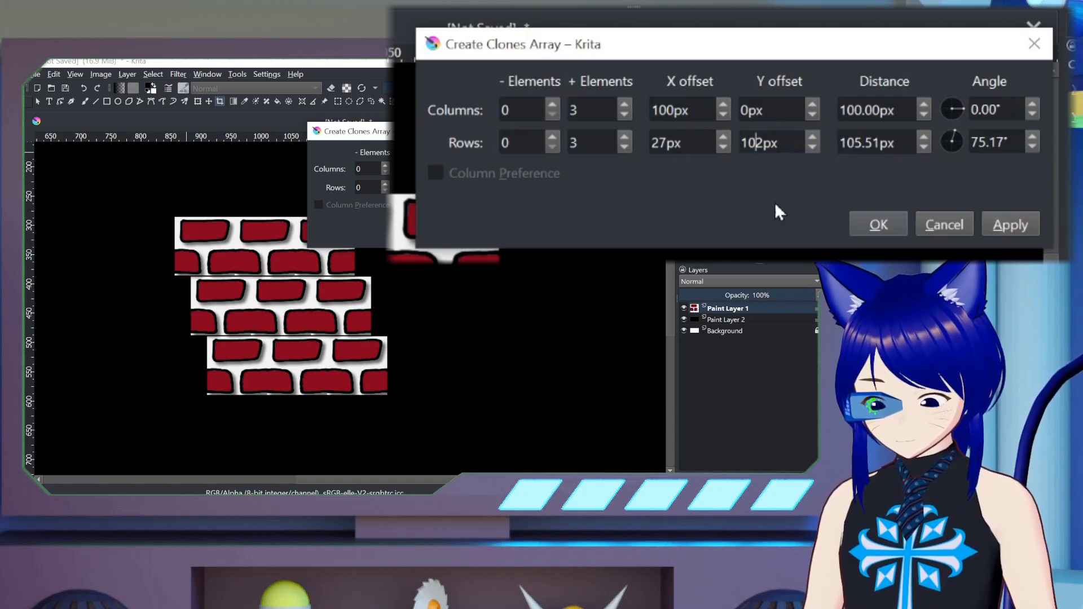
key("Delete")
type("0")
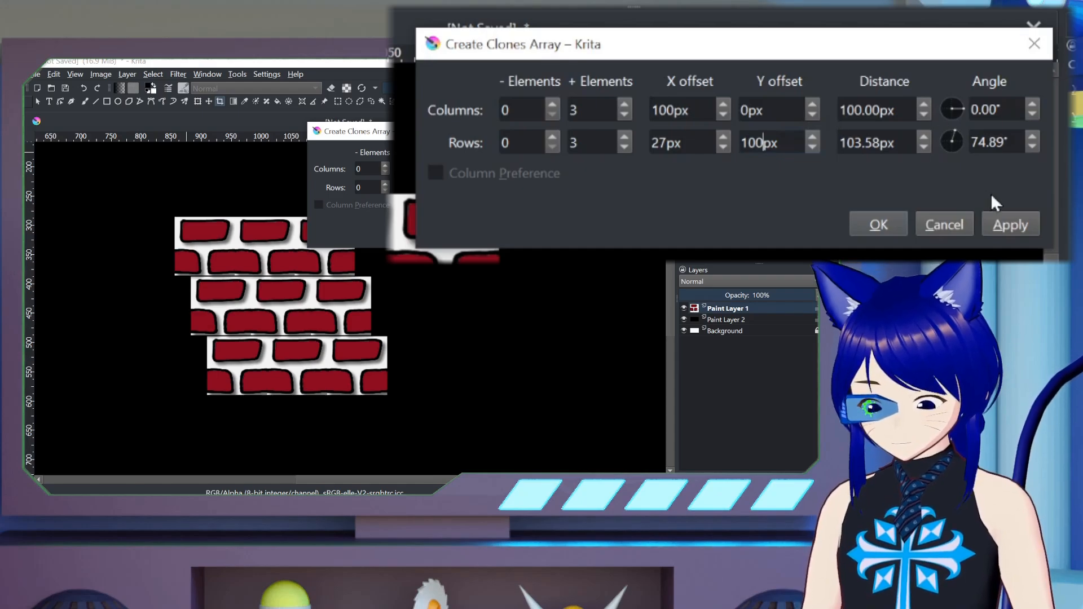
left_click(1003, 222)
left_click(894, 232)
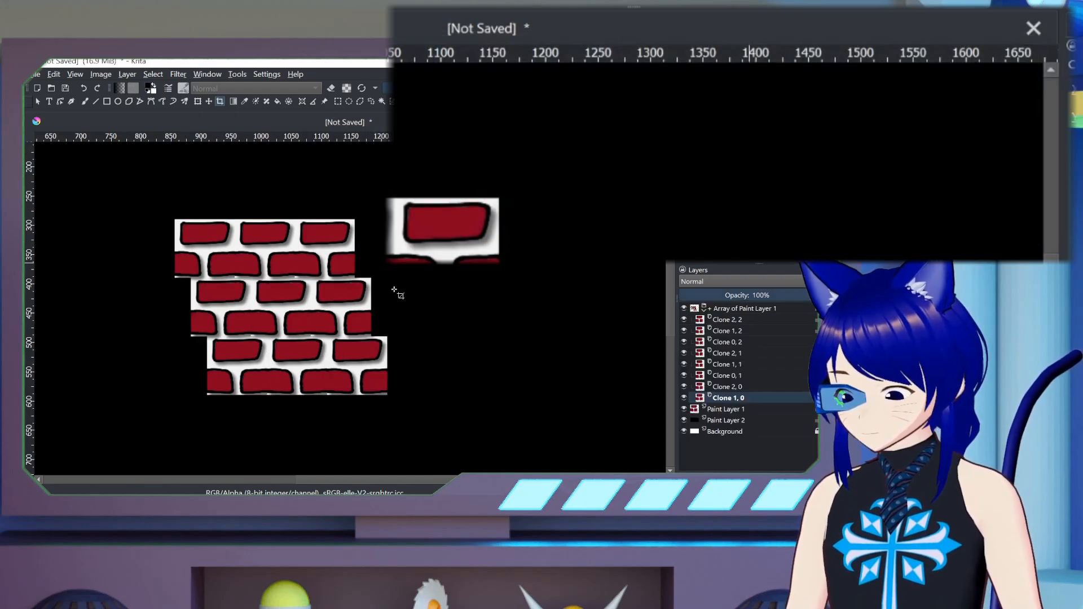